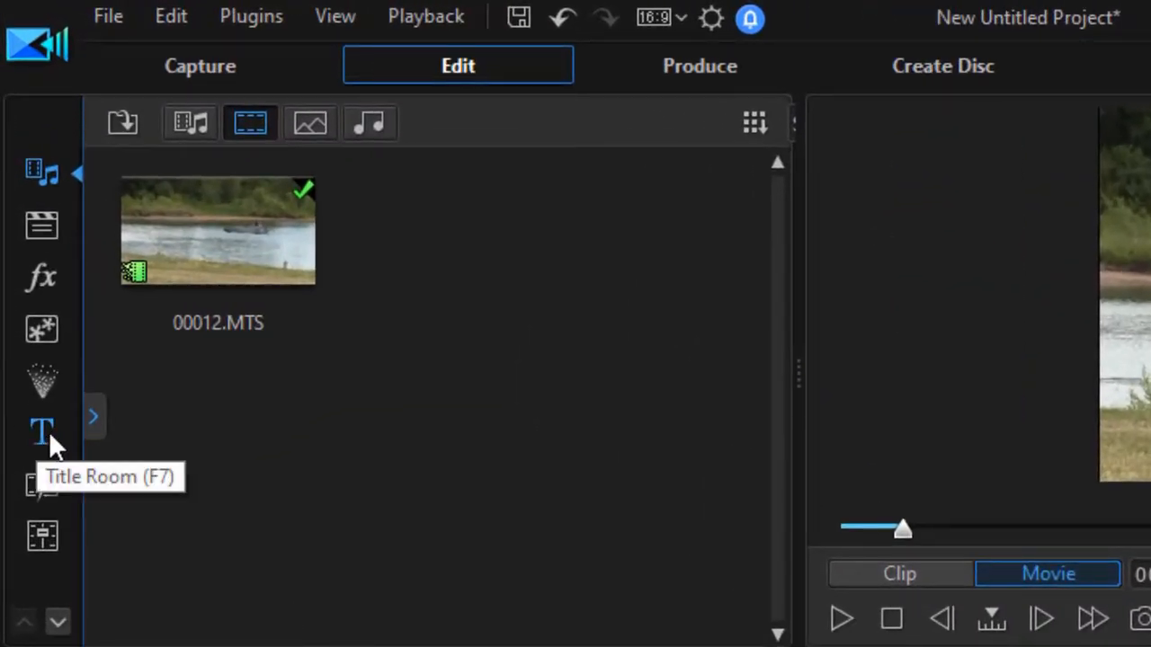
Place the Default text title on track 2 at the playhead and open it in the Title Designer
{"action": "left_click", "coordinate": [48, 431]}
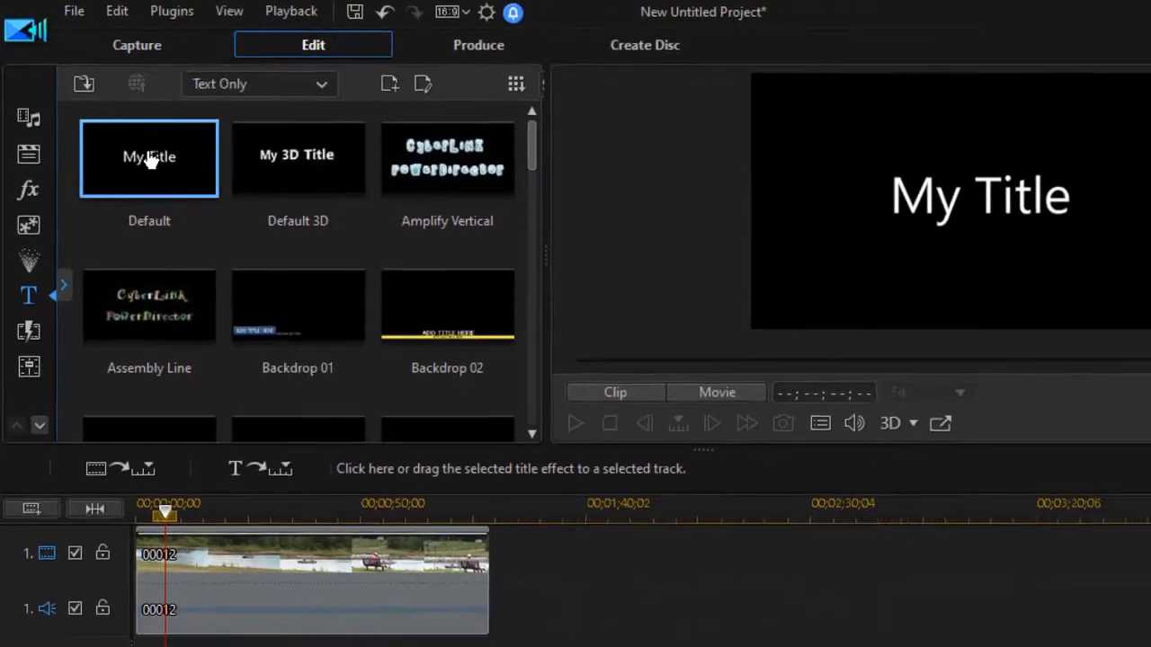
{"action": "left_click_drag", "start_coordinate": [220, 220], "coordinate": [340, 646]}
{"action": "left_click_drag", "start_coordinate": [206, 562], "coordinate": [150, 616]}
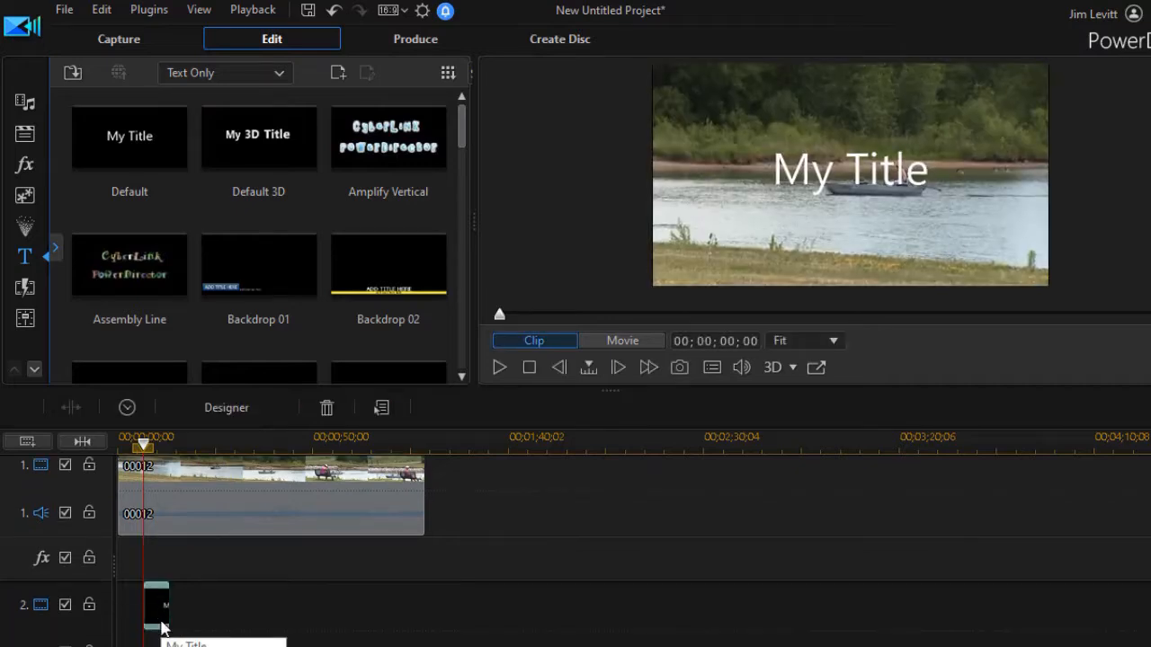
{"action": "double_click", "coordinate": [160, 618]}
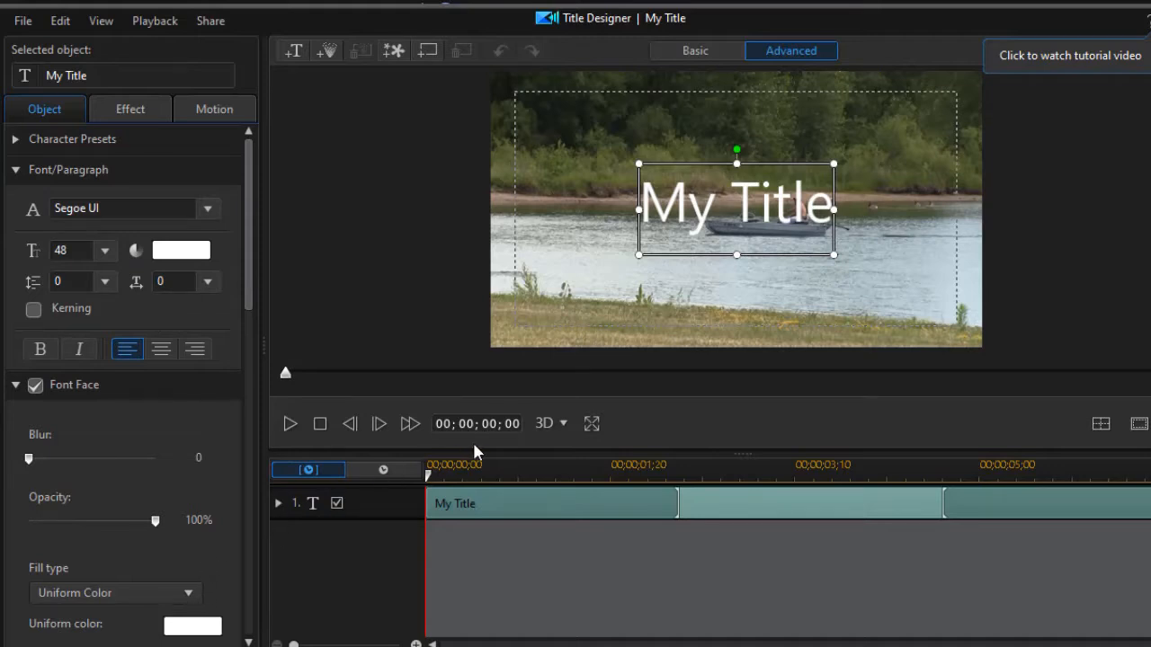
Replace the placeholder title text with "Water Fun"
{"action": "left_click", "coordinate": [685, 209]}
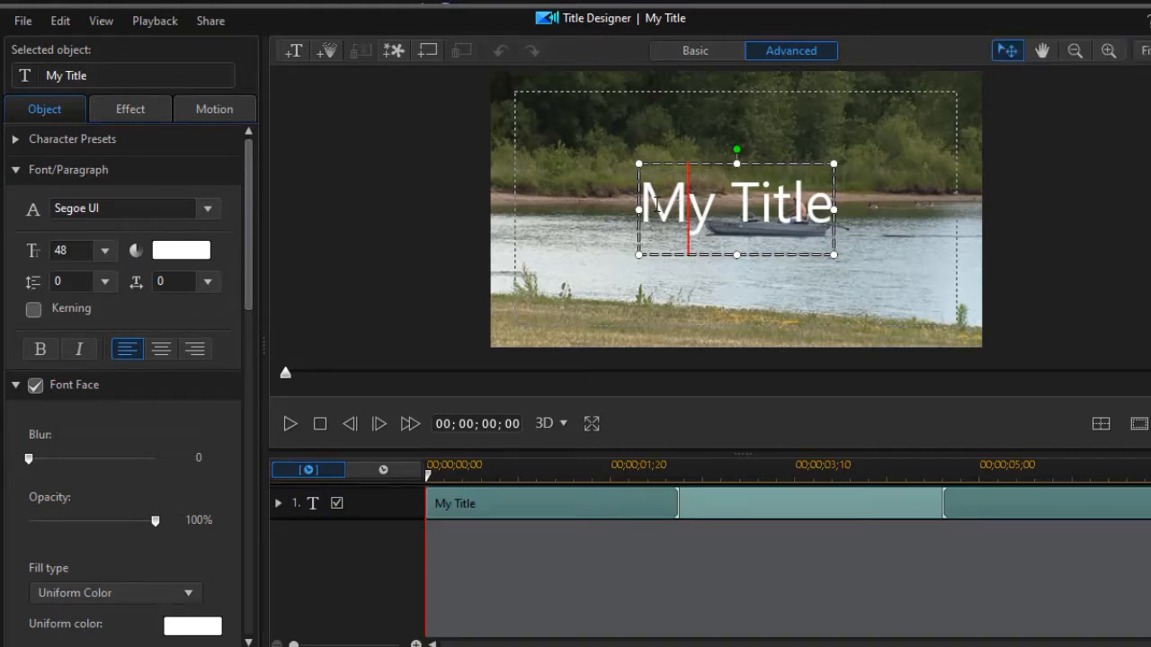
{"action": "left_click_drag", "start_coordinate": [650, 205], "coordinate": [842, 214]}
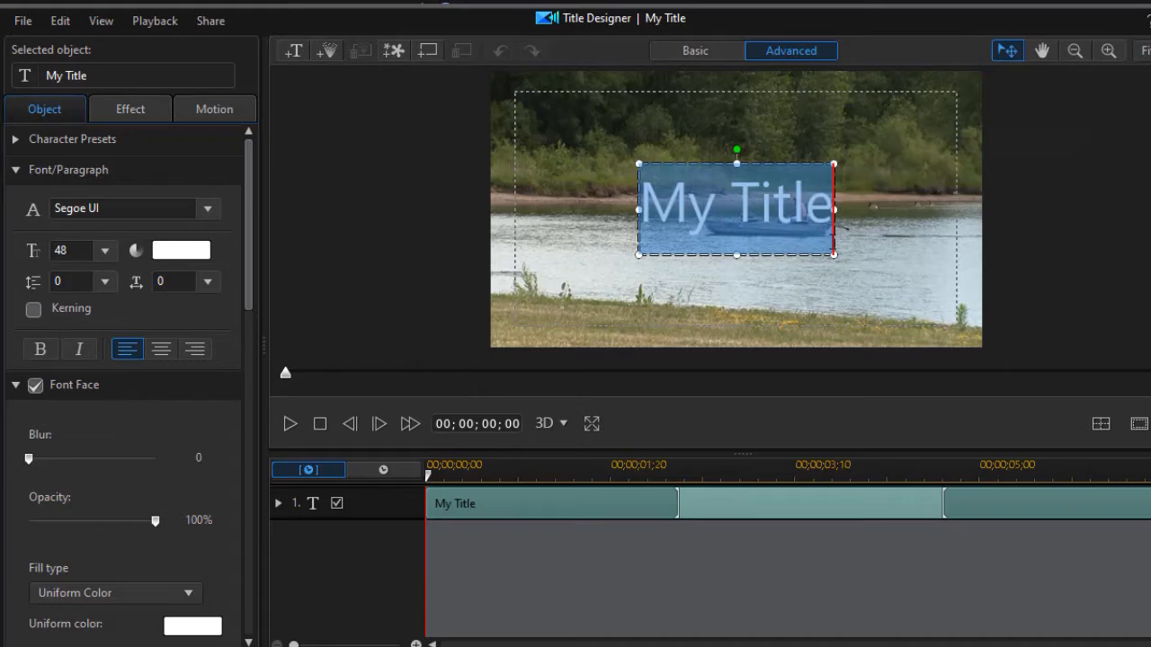
{"action": "type", "text": "Water Fun"}
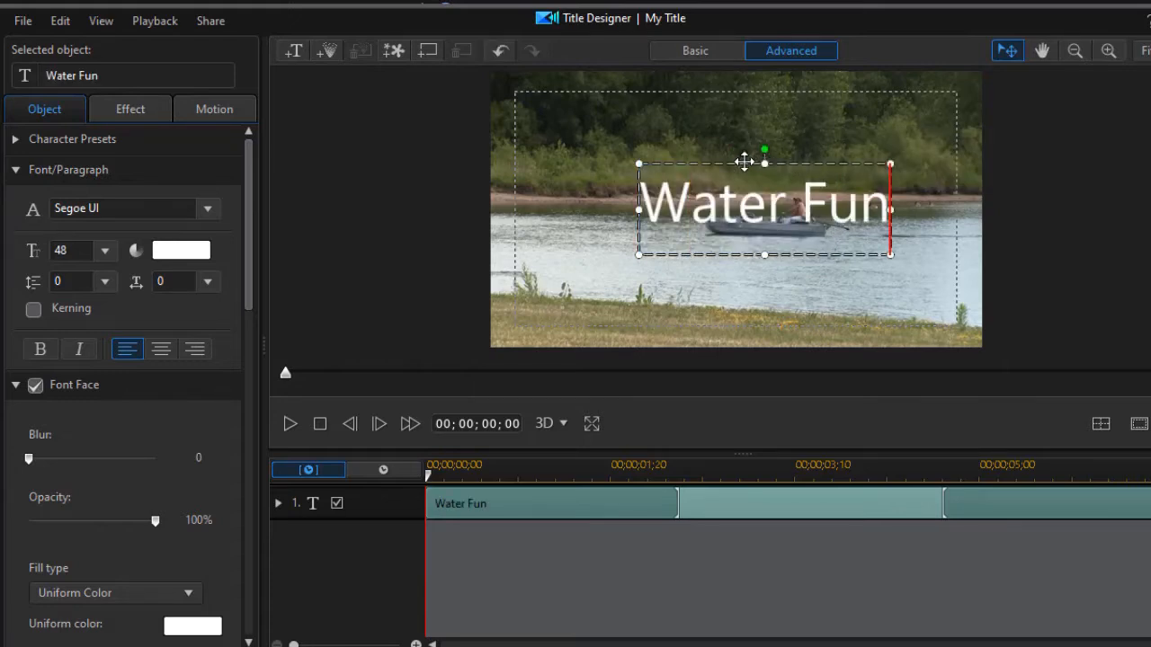
Shrink the title and position it in the upper-left area of the video frame, inside the safe zone
{"action": "left_click_drag", "start_coordinate": [745, 162], "coordinate": [632, 97]}
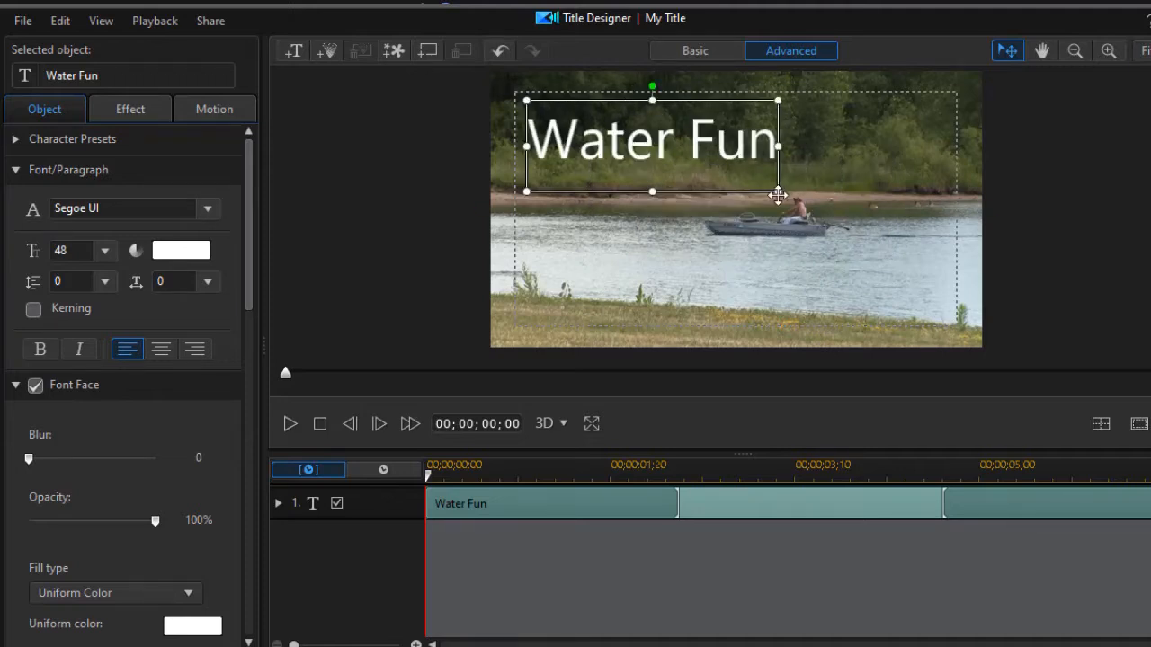
{"action": "left_click_drag", "start_coordinate": [776, 192], "coordinate": [758, 171]}
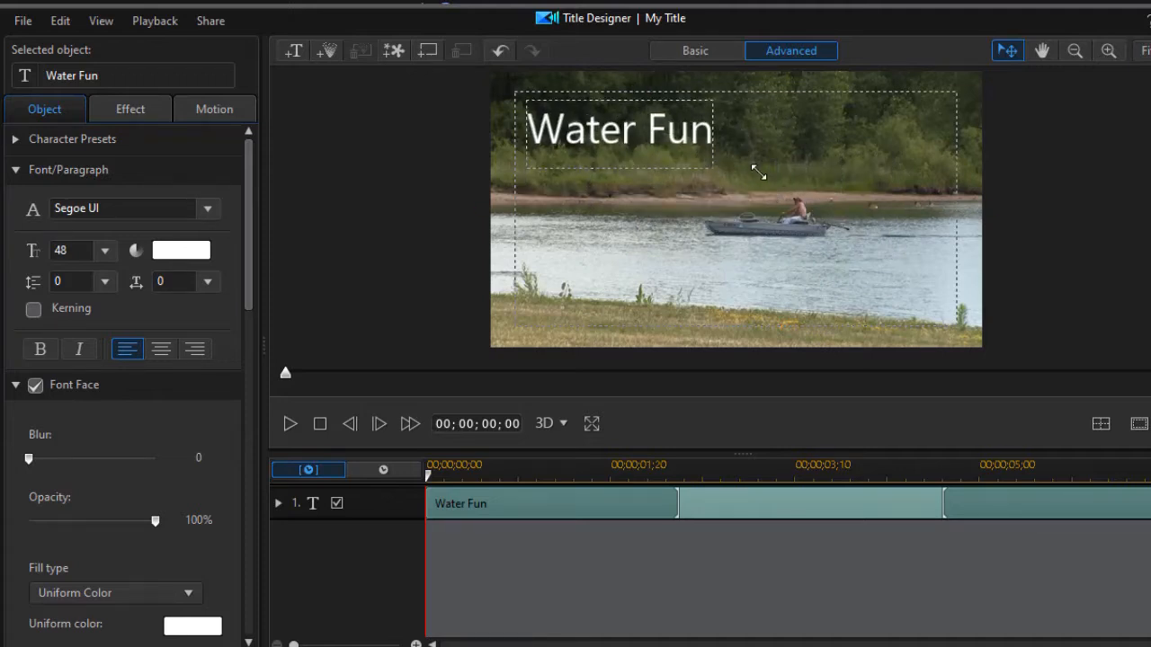
{"action": "left_click", "coordinate": [653, 170]}
{"action": "left_click", "coordinate": [666, 182]}
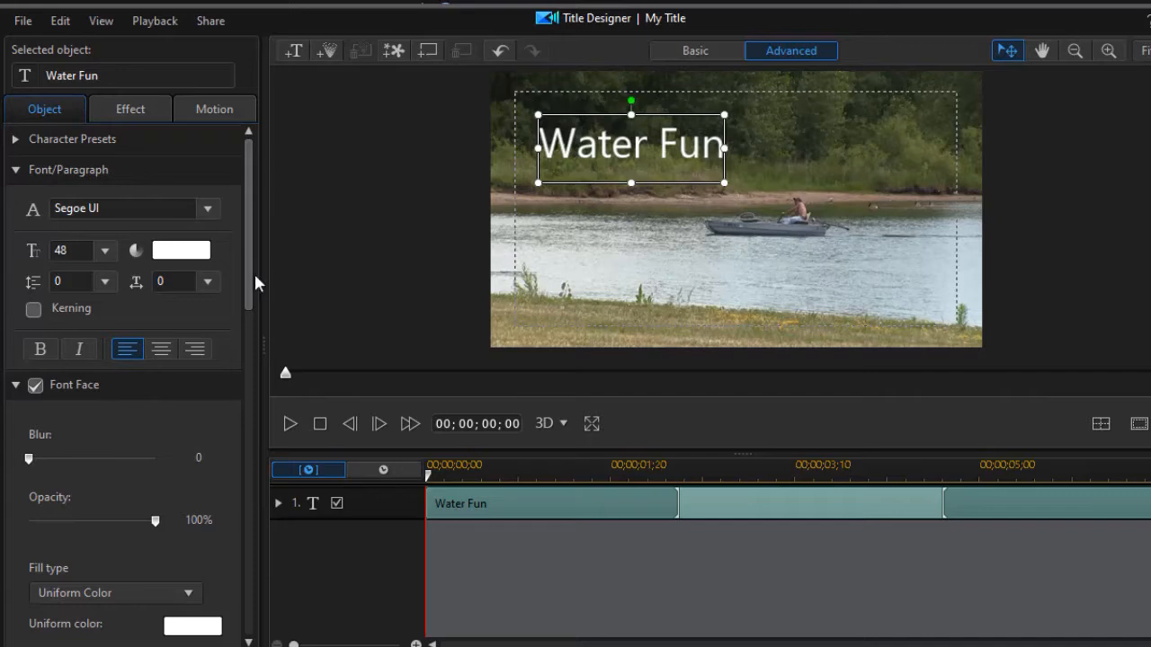
Enable a backdrop for the title and set its fill type to 2 Color Gradient
{"action": "scroll", "coordinate": [259, 292], "scroll_direction": "down", "scroll_amount": 1}
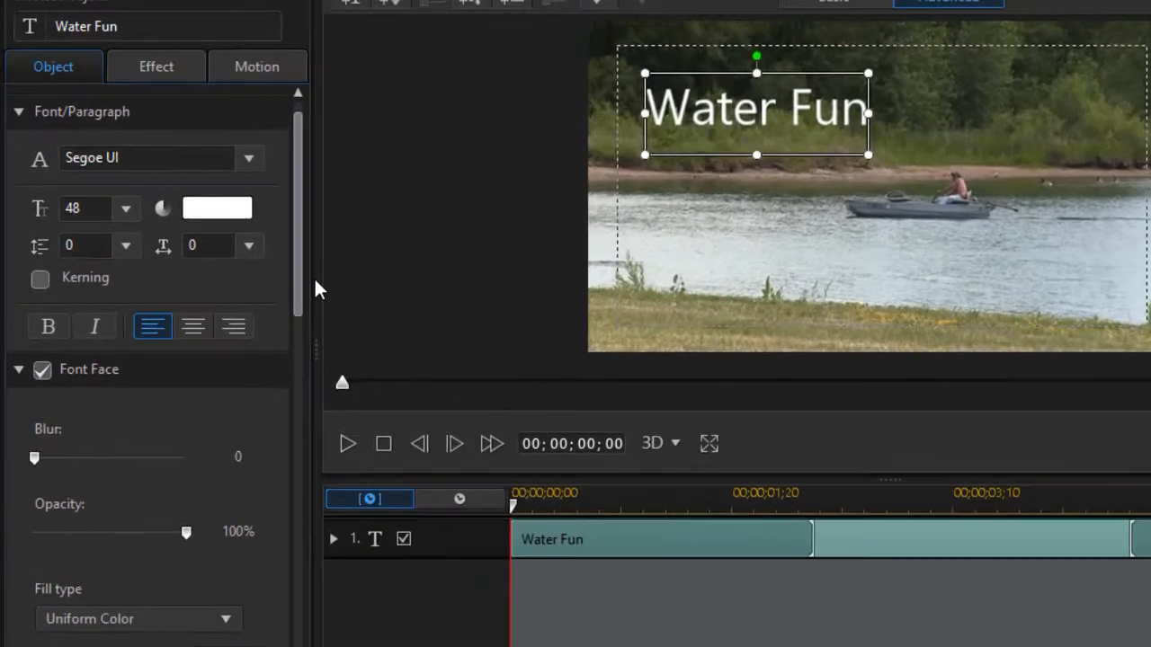
{"action": "left_click_drag", "start_coordinate": [250, 290], "coordinate": [250, 365]}
{"action": "left_click_drag", "start_coordinate": [383, 390], "coordinate": [408, 642]}
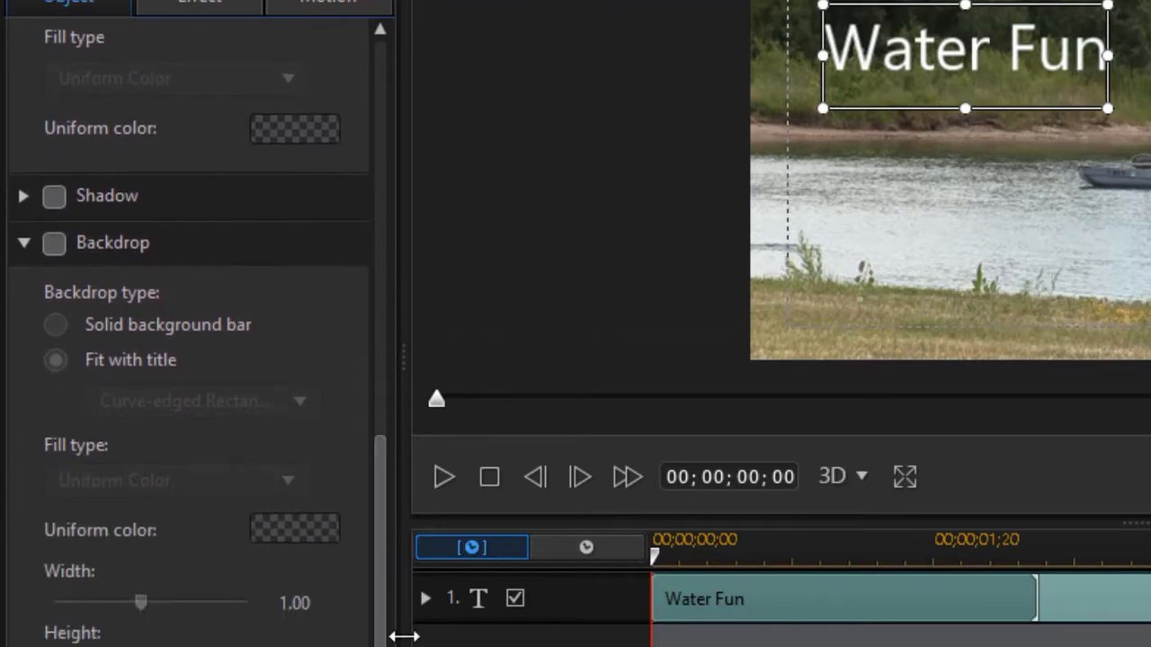
{"action": "left_click", "coordinate": [56, 245]}
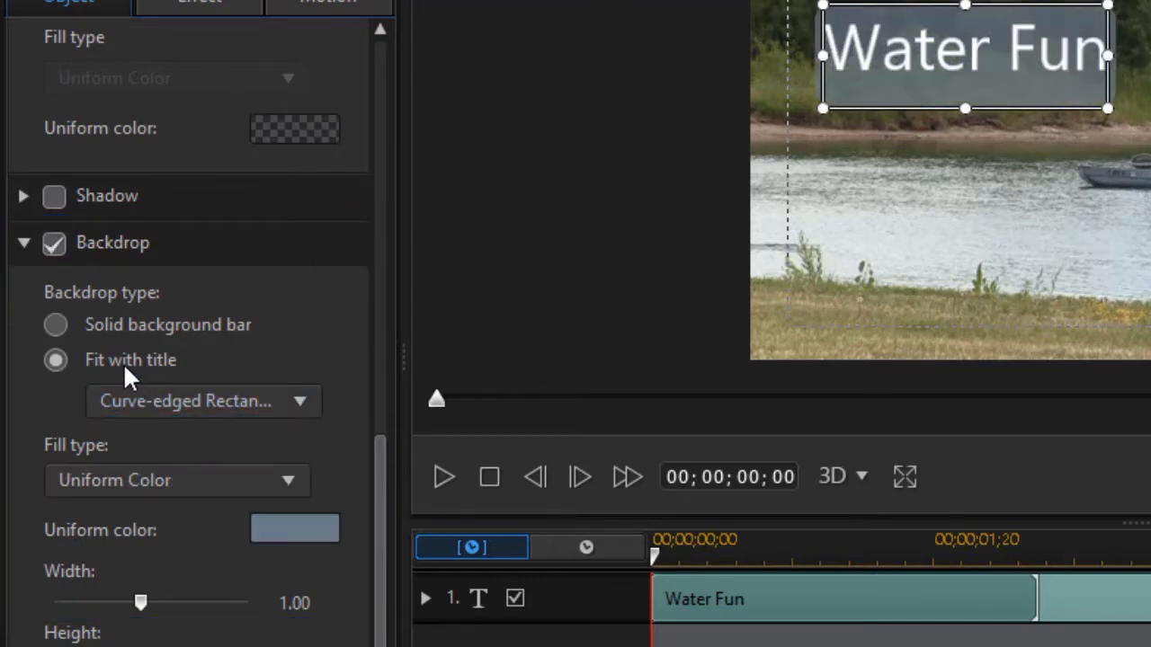
{"action": "left_click", "coordinate": [292, 479]}
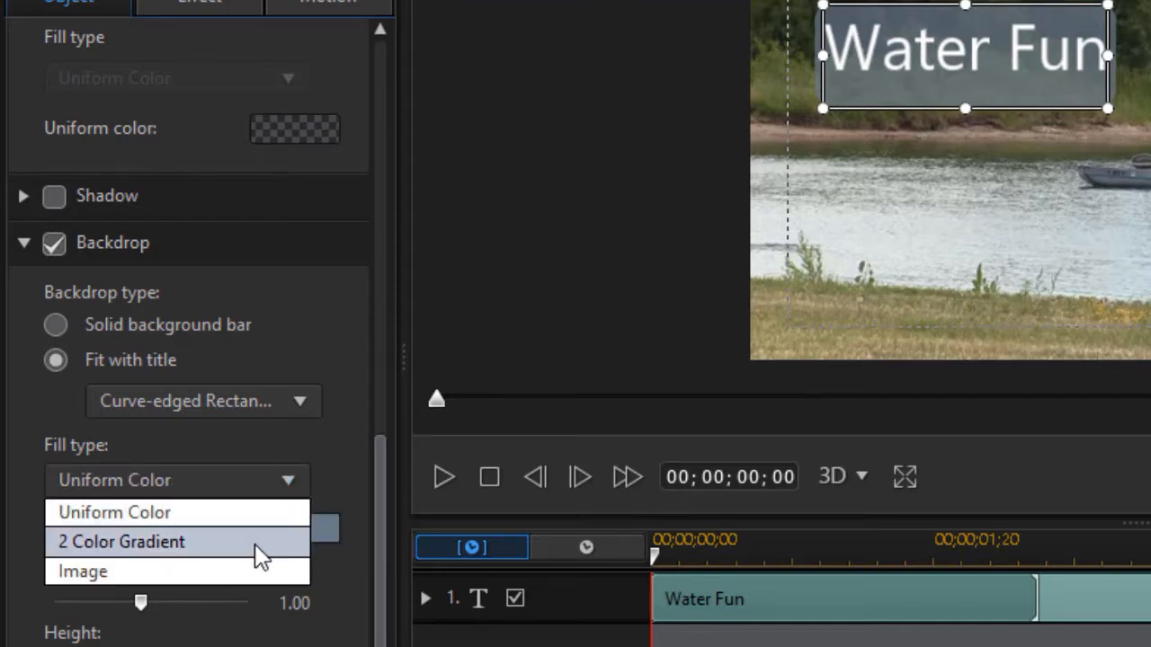
{"action": "left_click", "coordinate": [256, 545]}
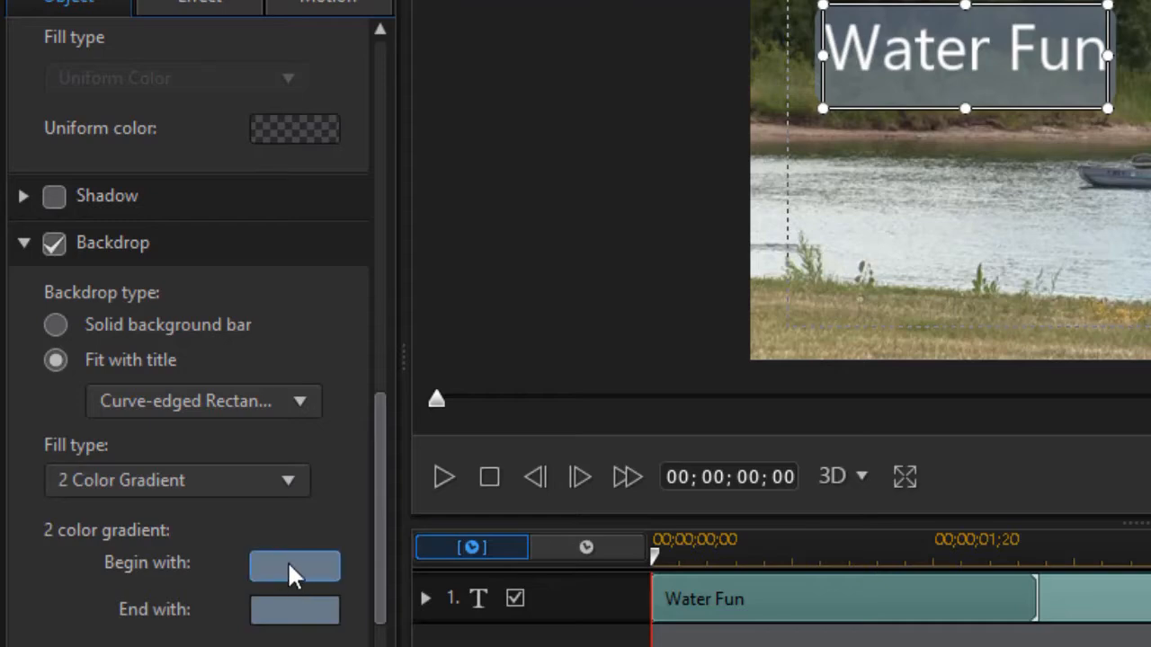
Set the backdrop gradient to begin with blue and end with white, with its direction running straight down
{"action": "left_click", "coordinate": [325, 561]}
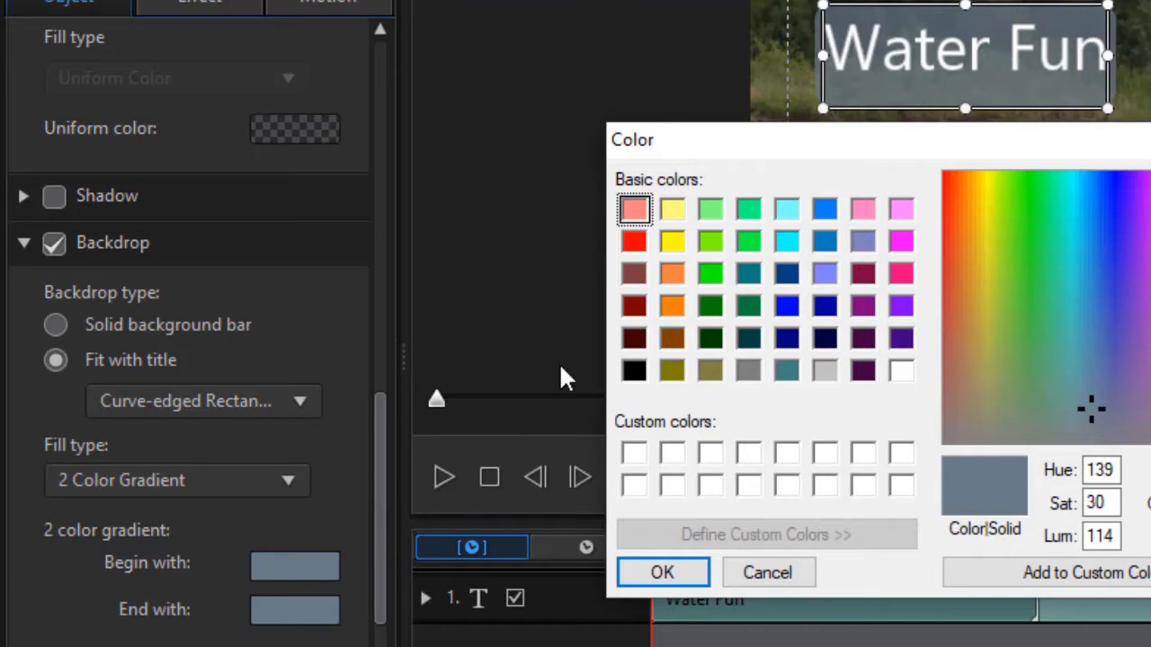
{"action": "left_click", "coordinate": [787, 307]}
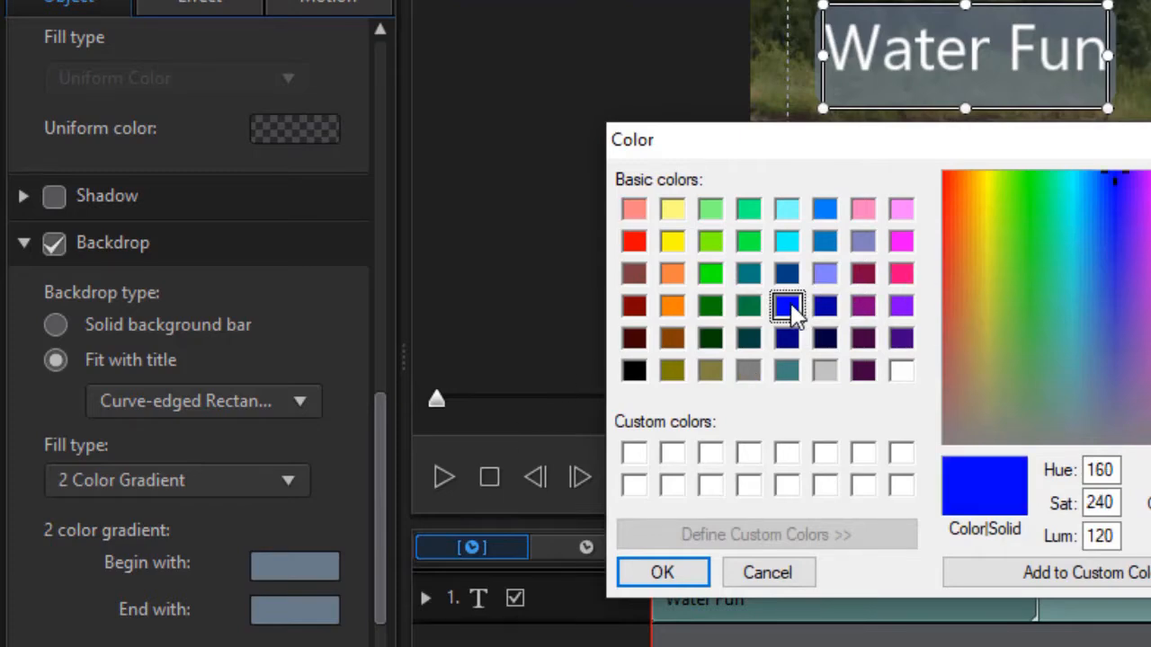
{"action": "left_click", "coordinate": [673, 575]}
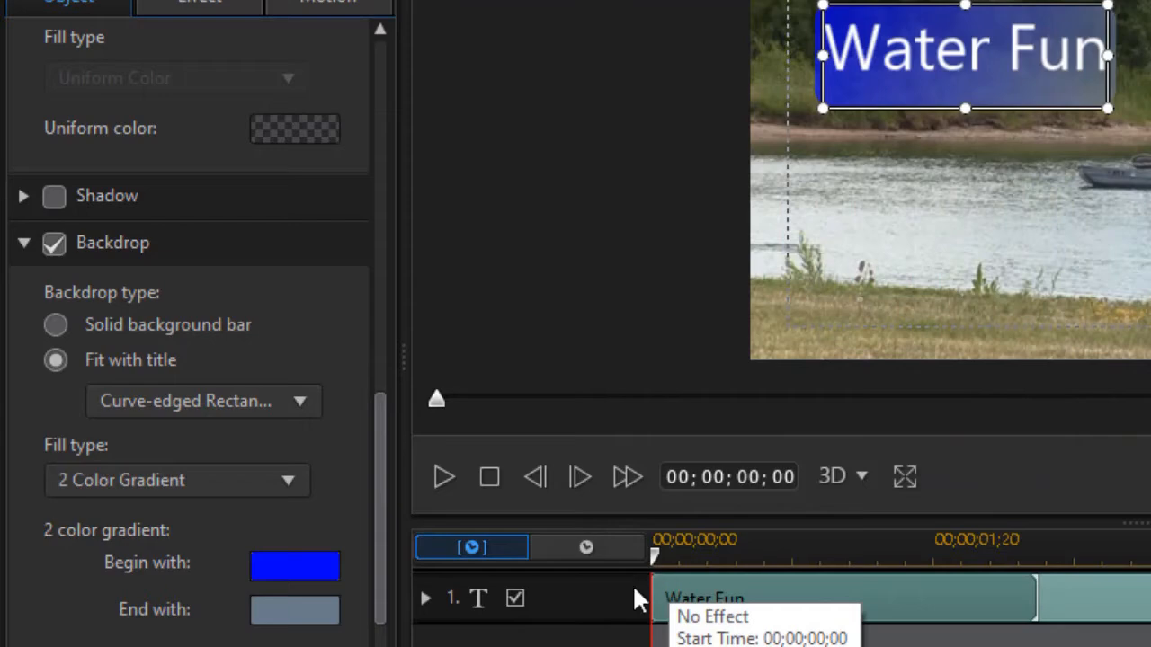
{"action": "left_click", "coordinate": [302, 616]}
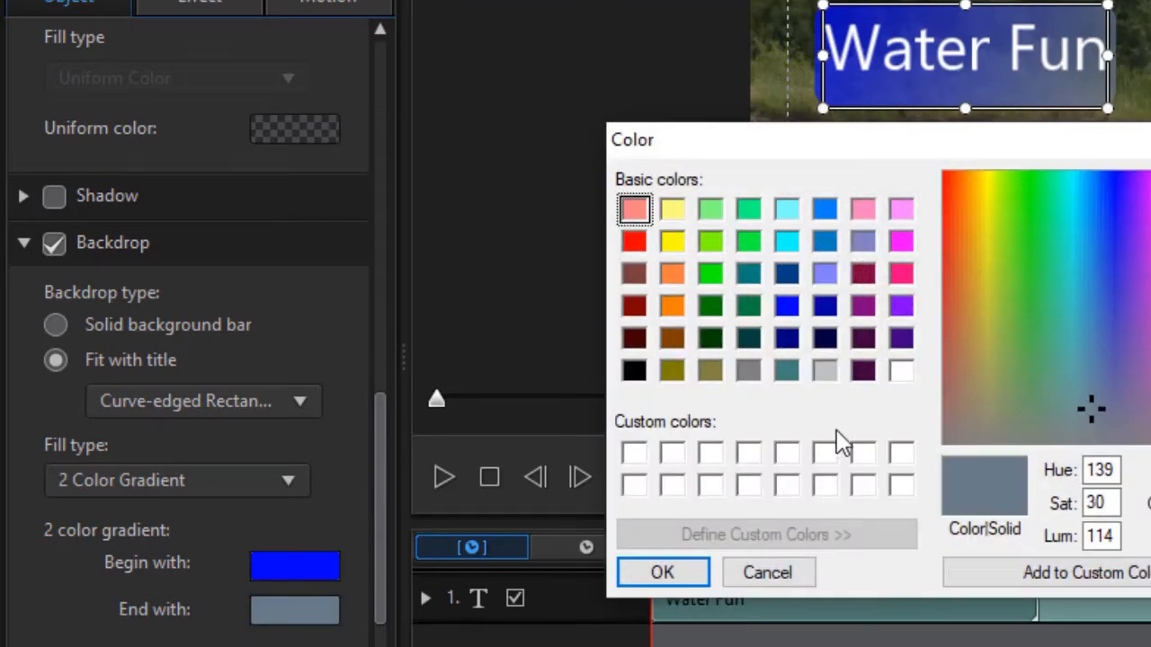
{"action": "left_click", "coordinate": [902, 372]}
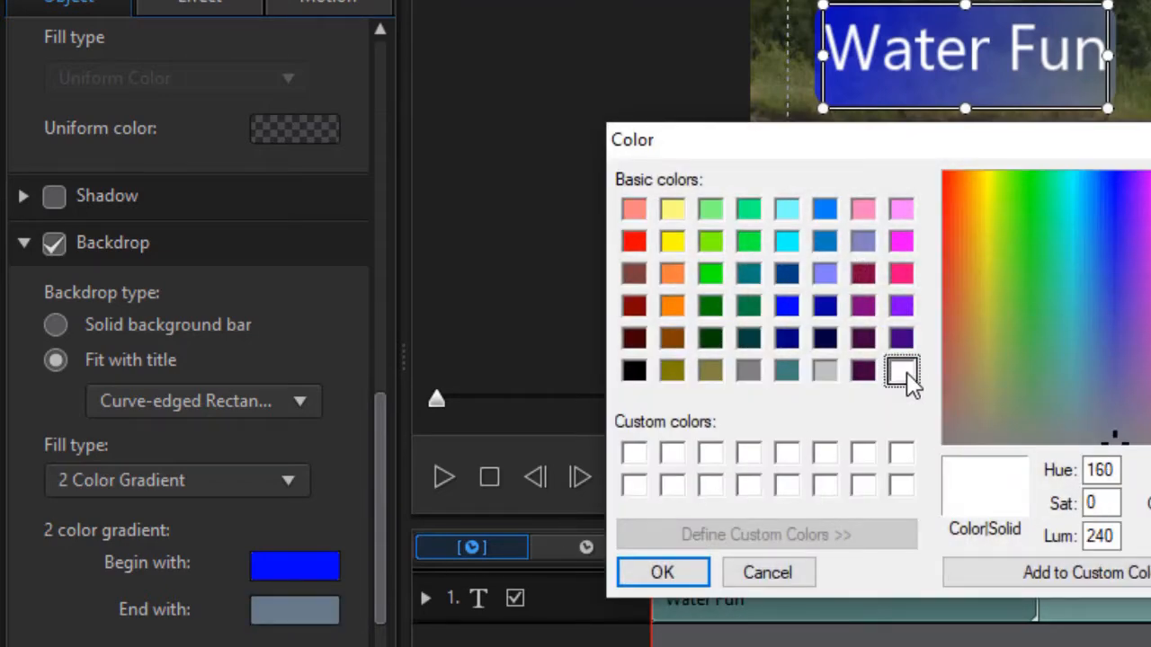
{"action": "left_click", "coordinate": [663, 577]}
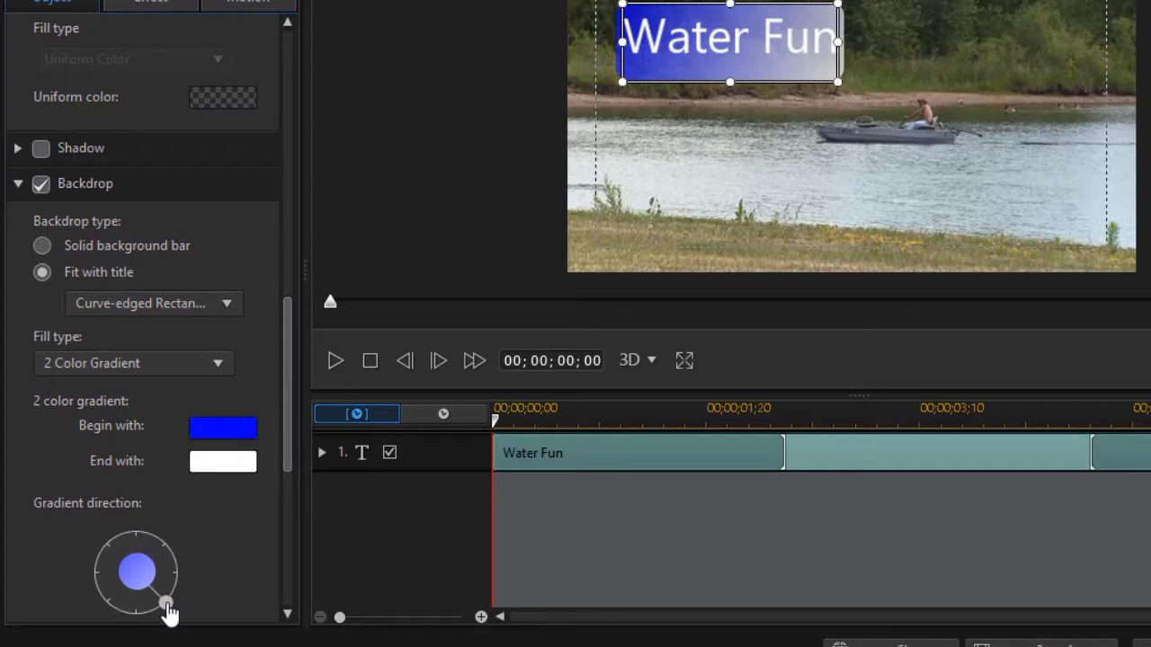
{"action": "left_click_drag", "start_coordinate": [165, 613], "coordinate": [153, 624]}
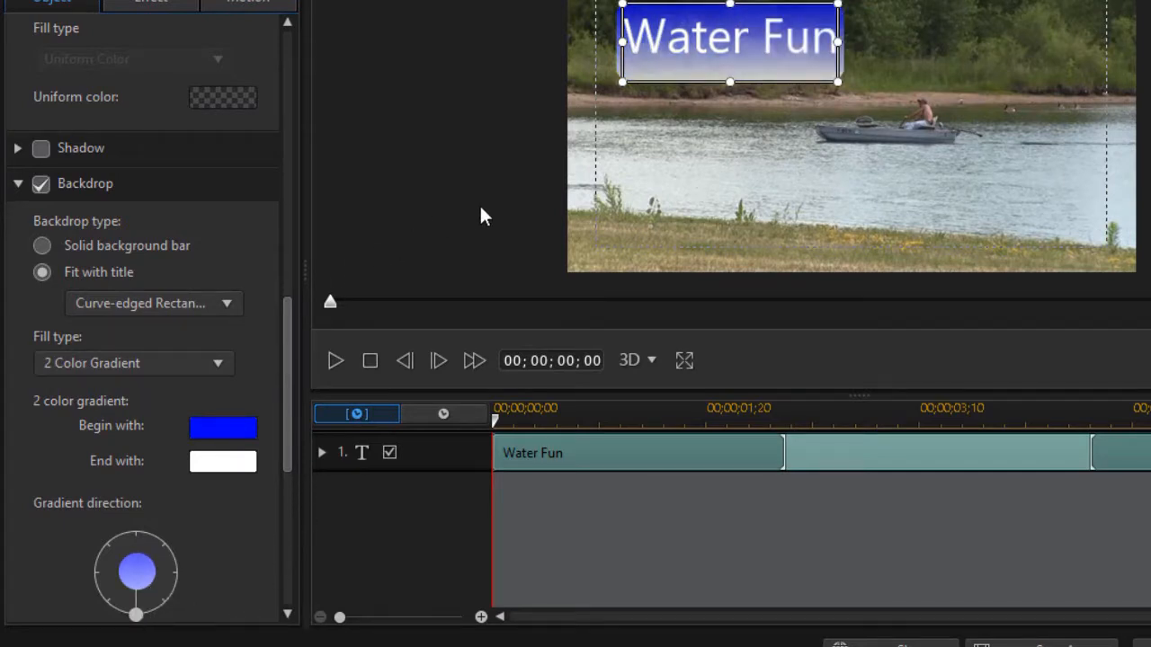
Give the title text a black border of size 2 and make the text bold
{"action": "left_click_drag", "start_coordinate": [284, 326], "coordinate": [281, 202]}
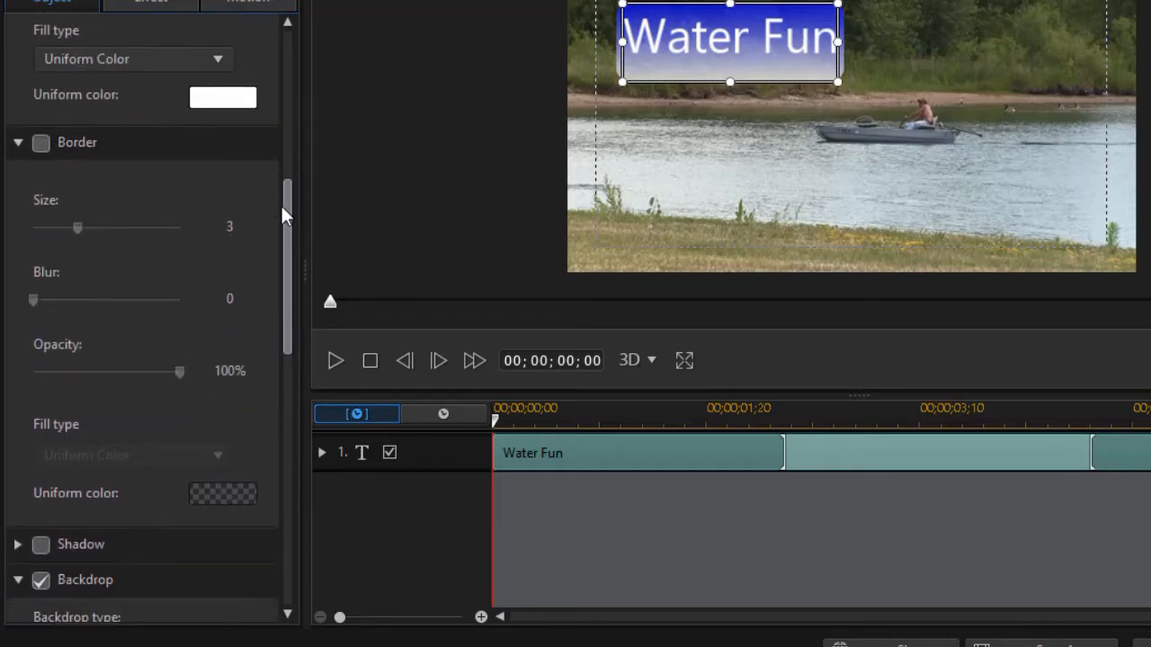
{"action": "left_click", "coordinate": [43, 139]}
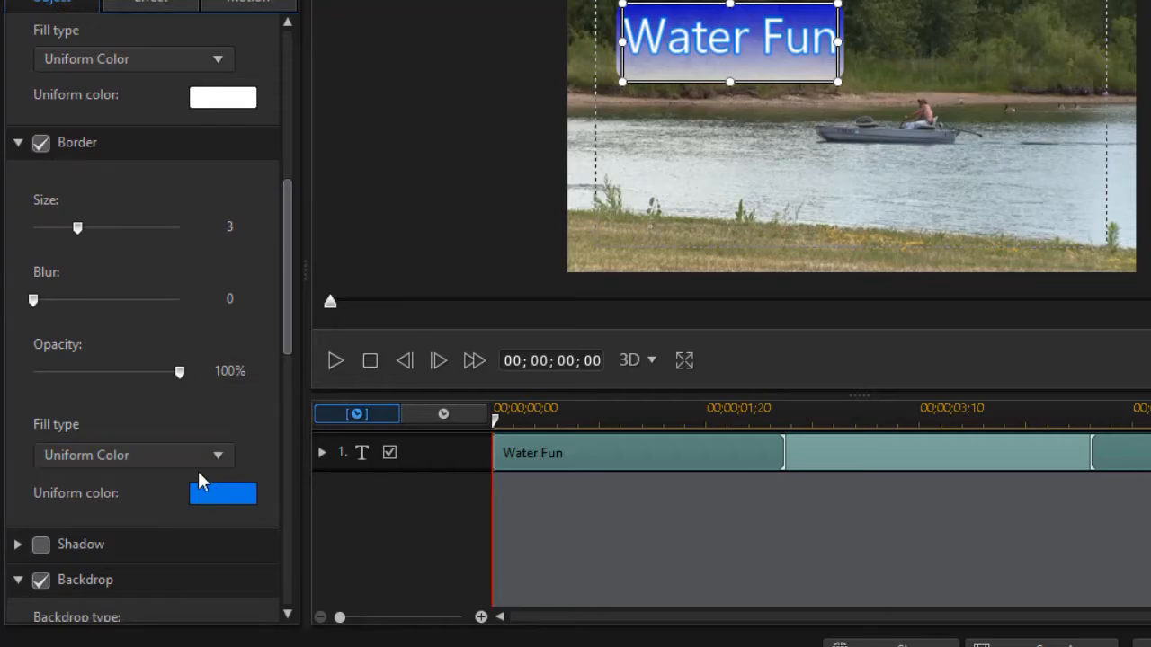
{"action": "left_click", "coordinate": [216, 496]}
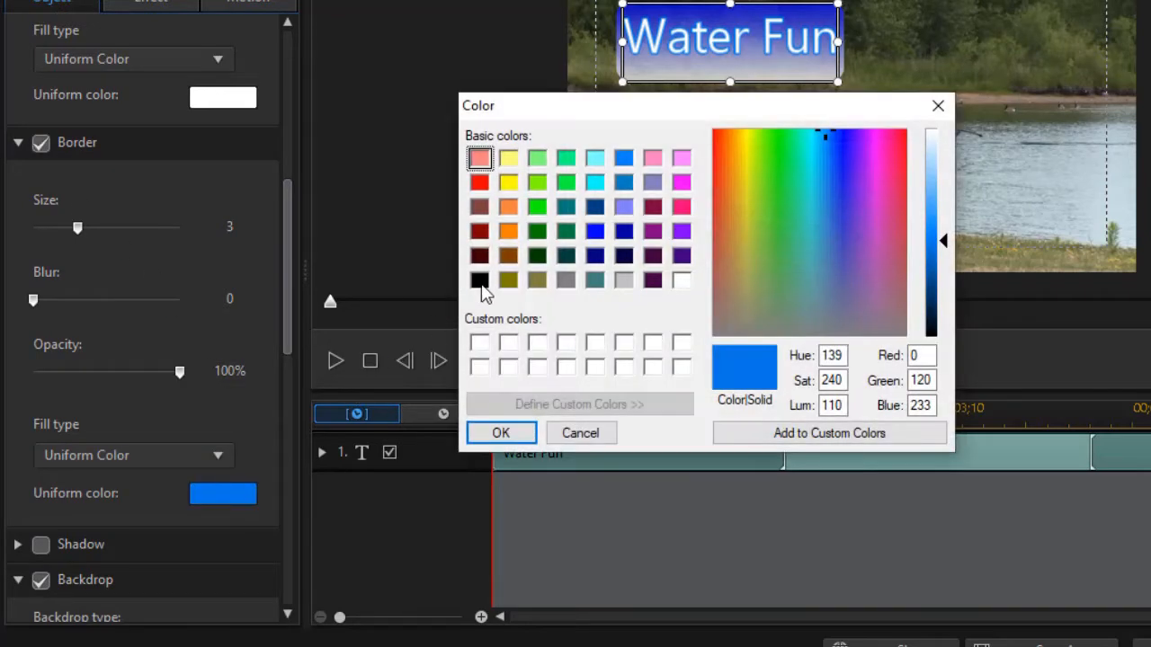
{"action": "left_click", "coordinate": [479, 281]}
{"action": "left_click", "coordinate": [504, 435]}
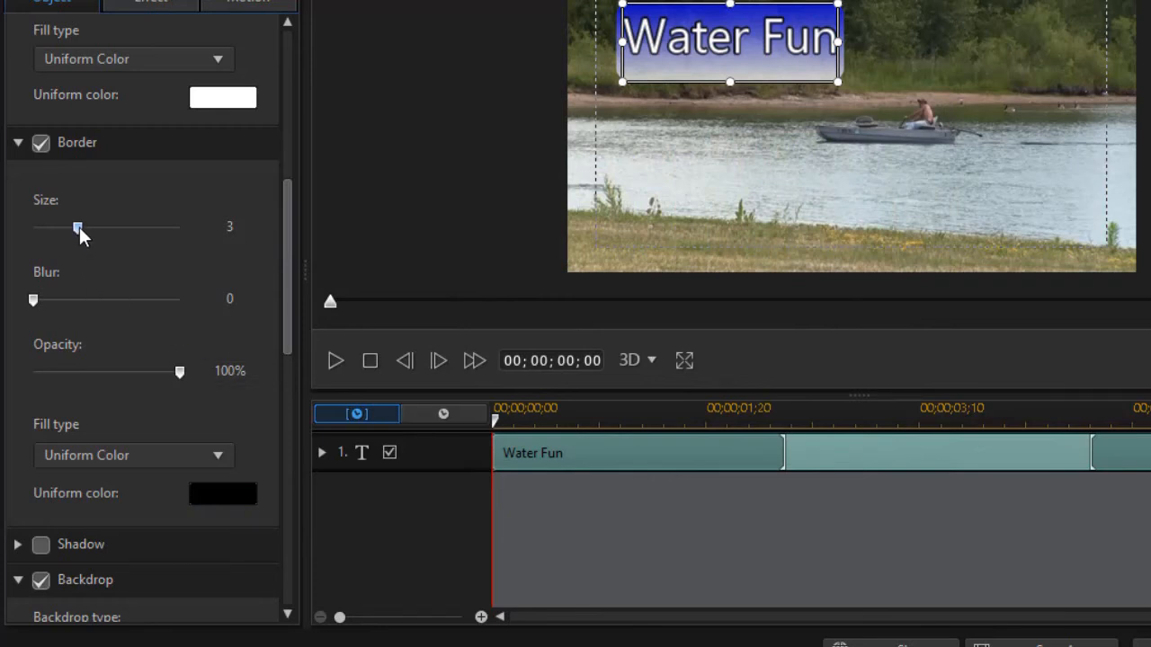
{"action": "left_click_drag", "start_coordinate": [77, 228], "coordinate": [62, 229]}
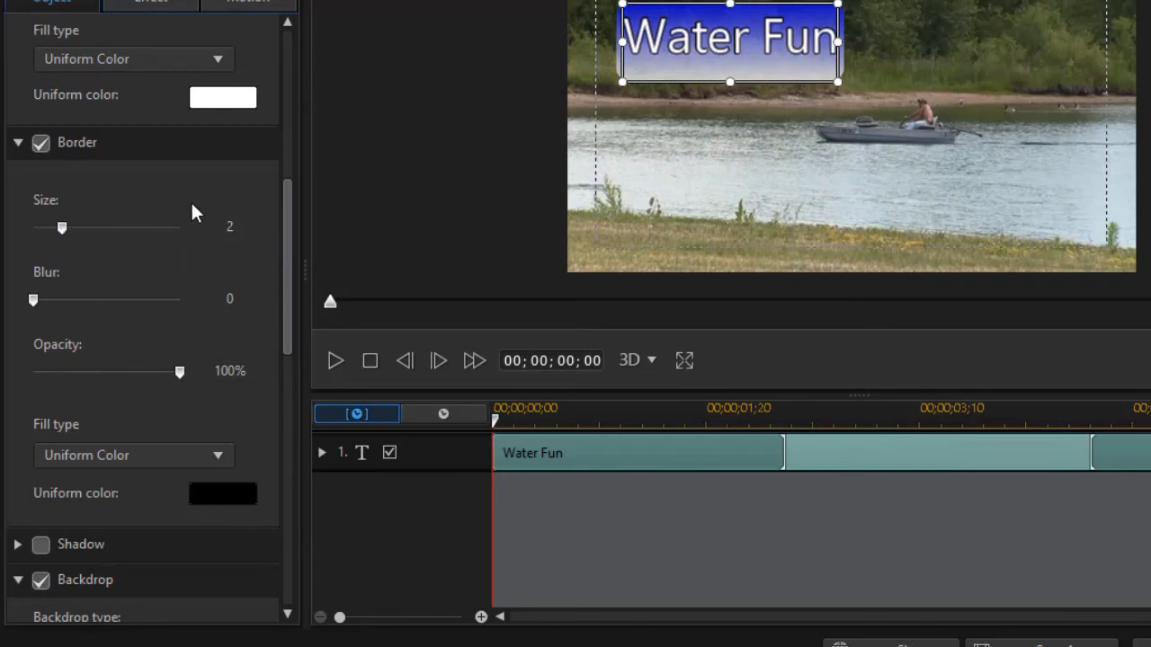
{"action": "left_click_drag", "start_coordinate": [287, 213], "coordinate": [280, 56]}
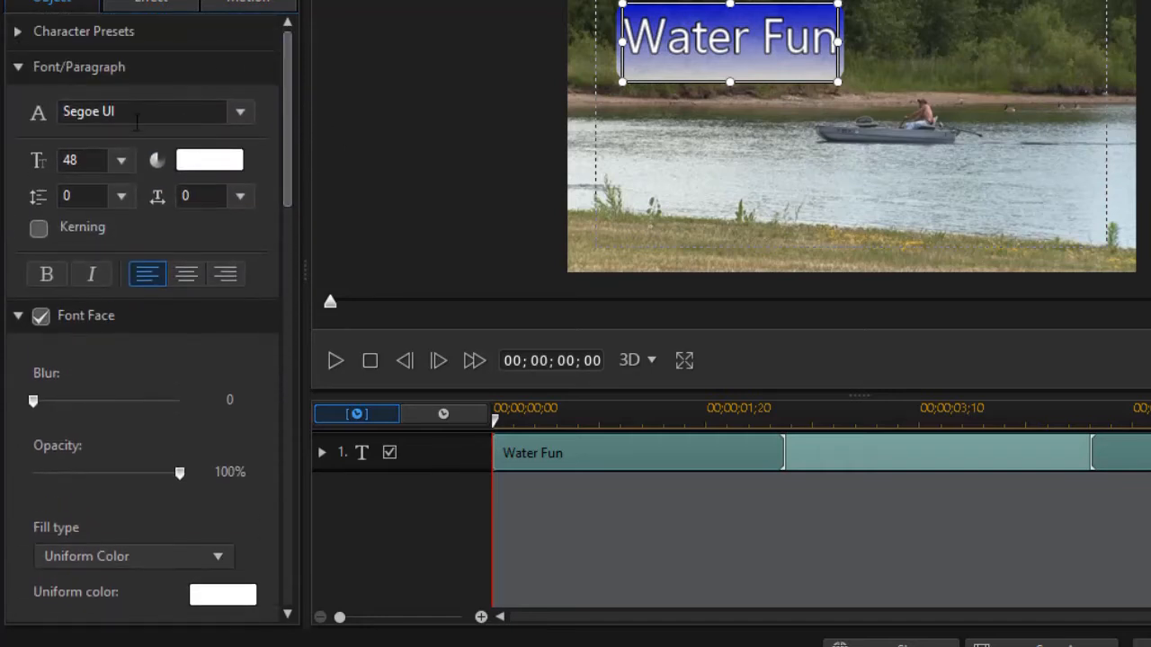
{"action": "left_click", "coordinate": [51, 274]}
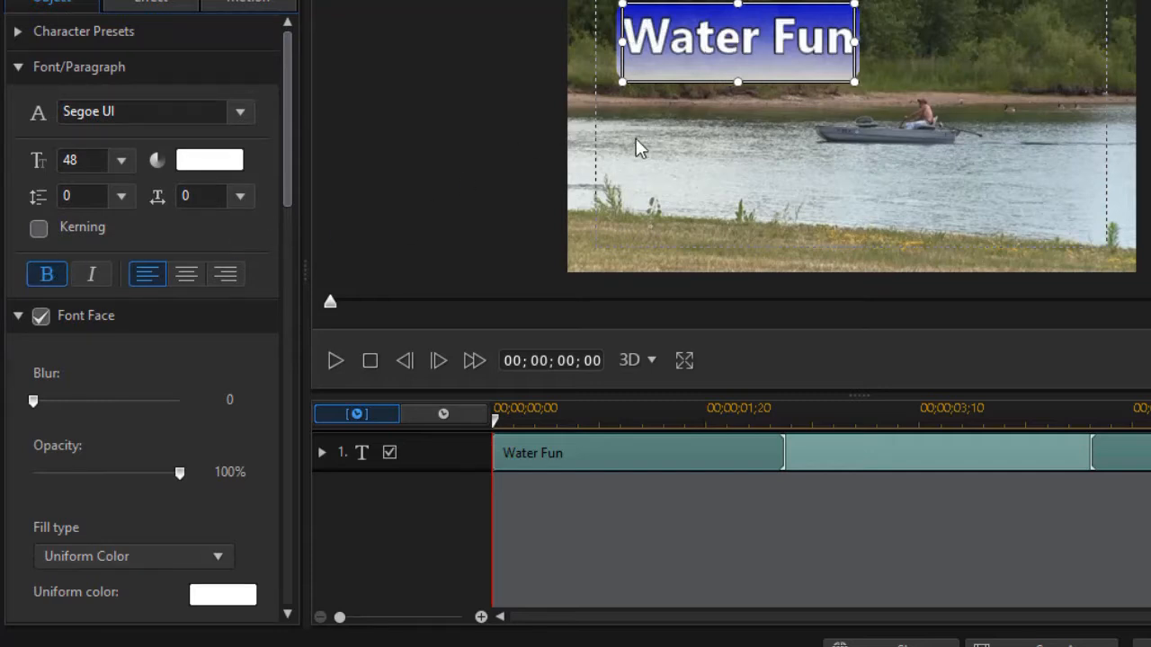
Enlarge the title backdrop to a width and height of 1.13, keeping the aspect ratio
{"action": "left_click_drag", "start_coordinate": [284, 175], "coordinate": [278, 520]}
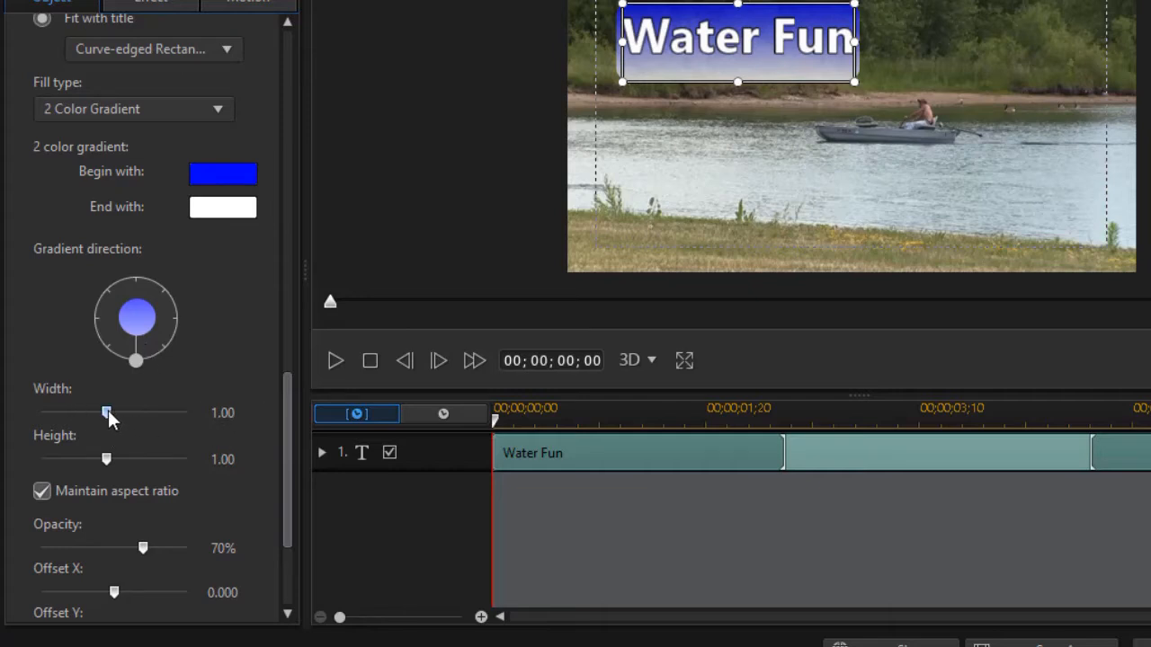
{"action": "left_click_drag", "start_coordinate": [108, 410], "coordinate": [115, 410]}
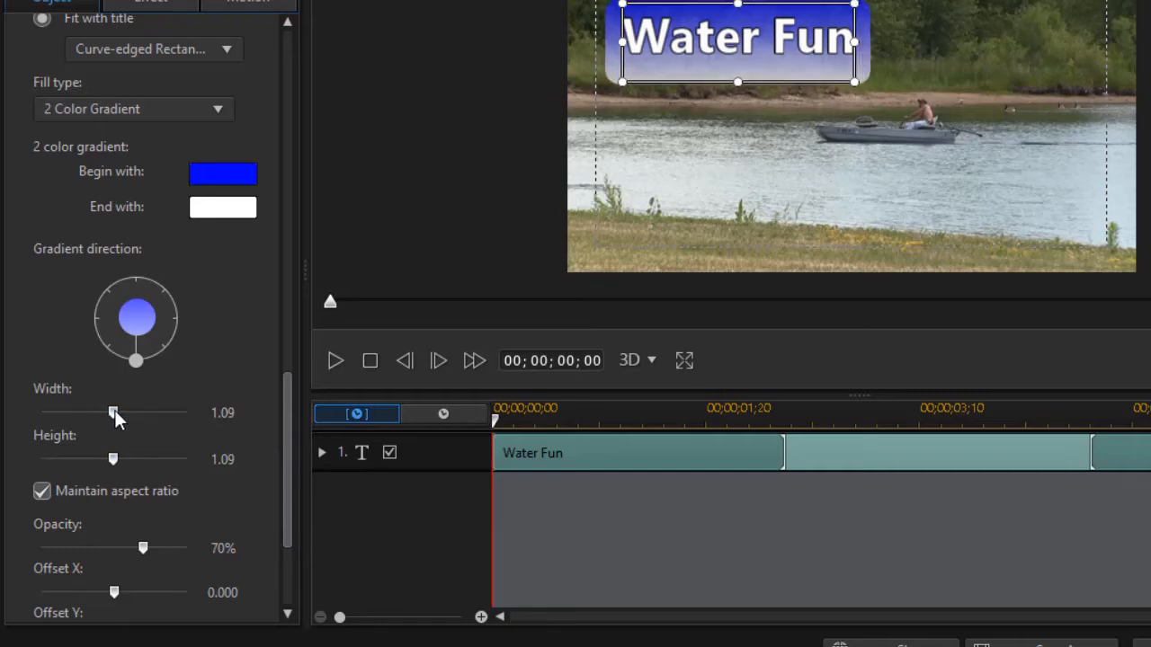
{"action": "left_click_drag", "start_coordinate": [116, 409], "coordinate": [117, 409]}
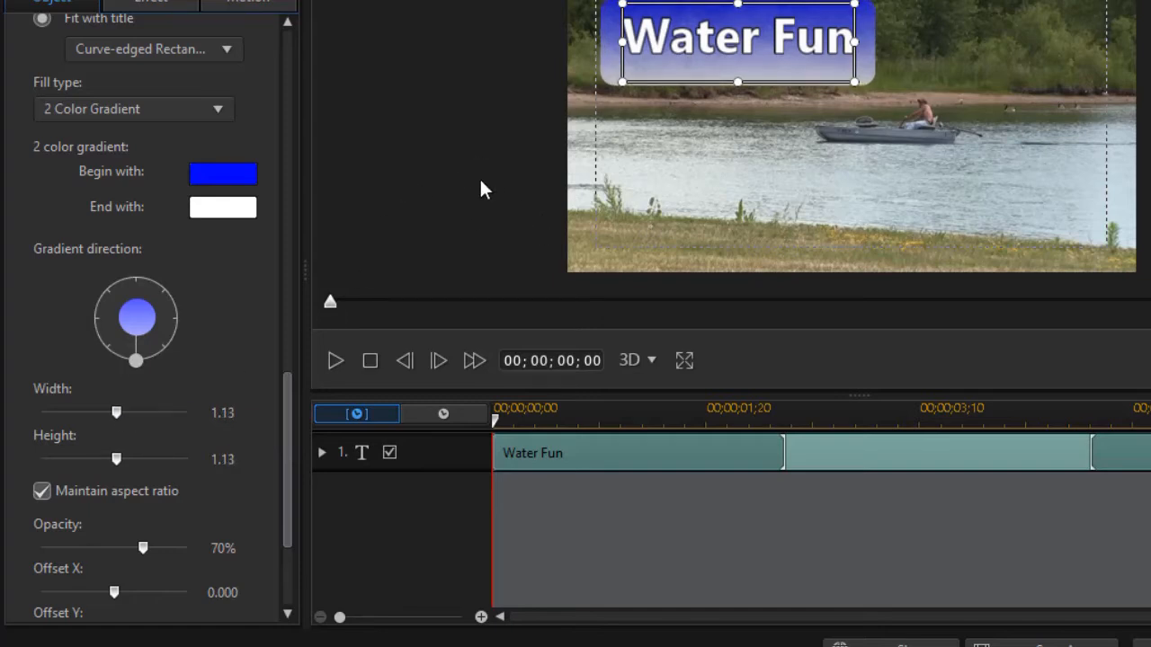
Try to apply the Balloon starting effect to the title, declining the removal of its backdrop
{"action": "left_click_drag", "start_coordinate": [291, 387], "coordinate": [292, 27]}
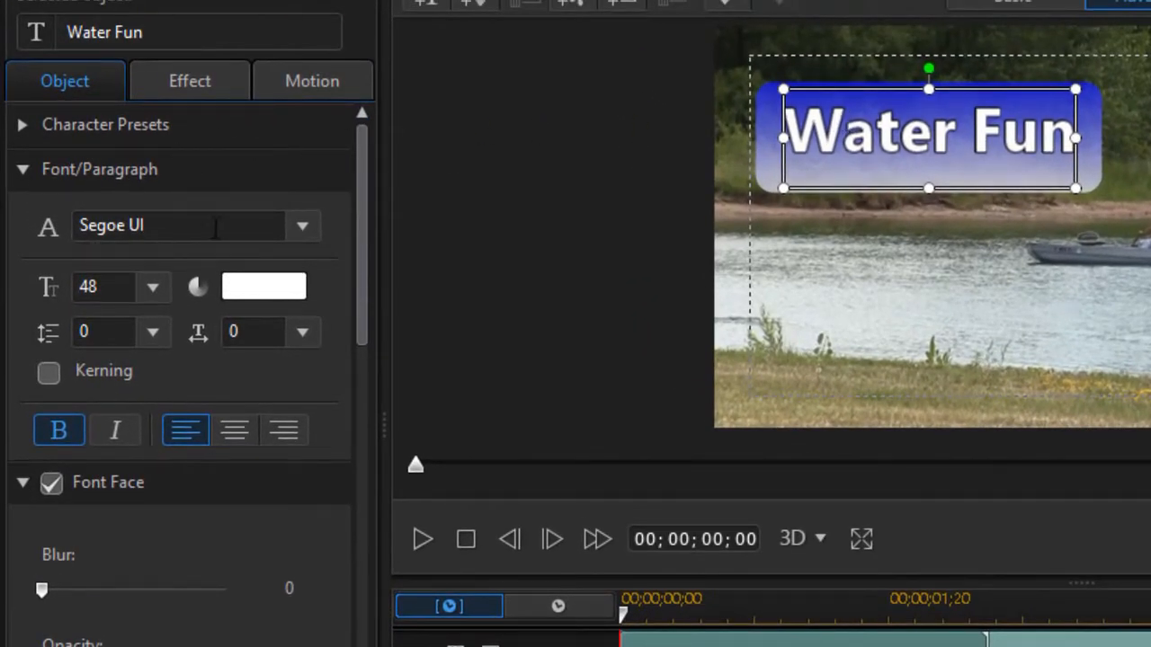
{"action": "left_click", "coordinate": [187, 79]}
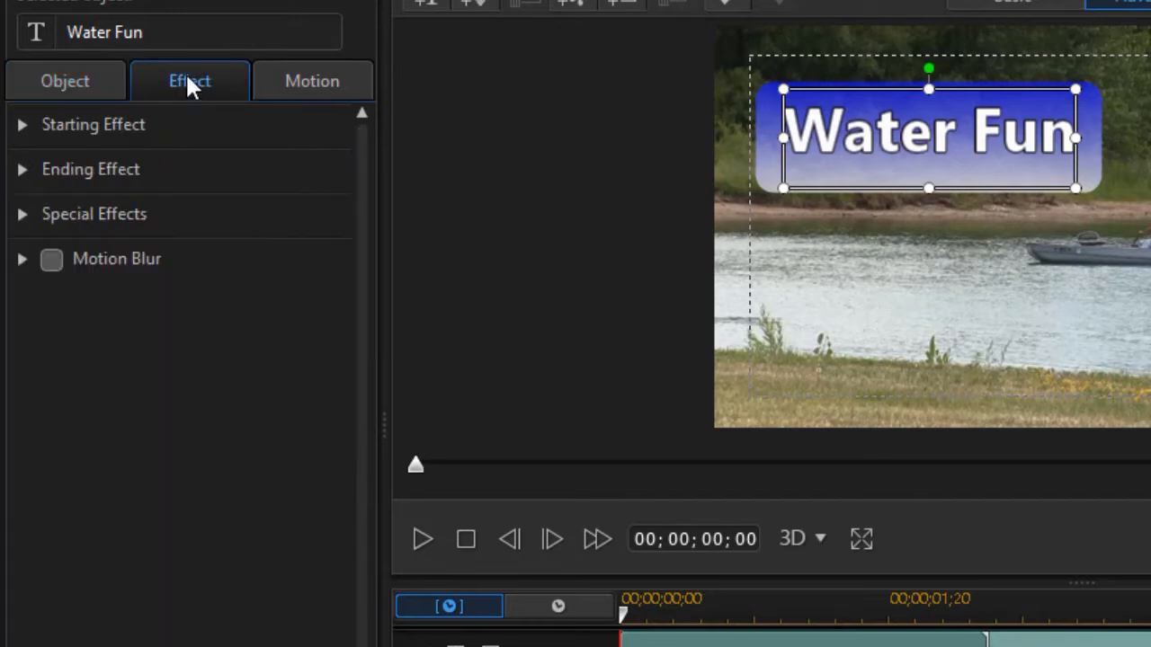
{"action": "left_click", "coordinate": [23, 125]}
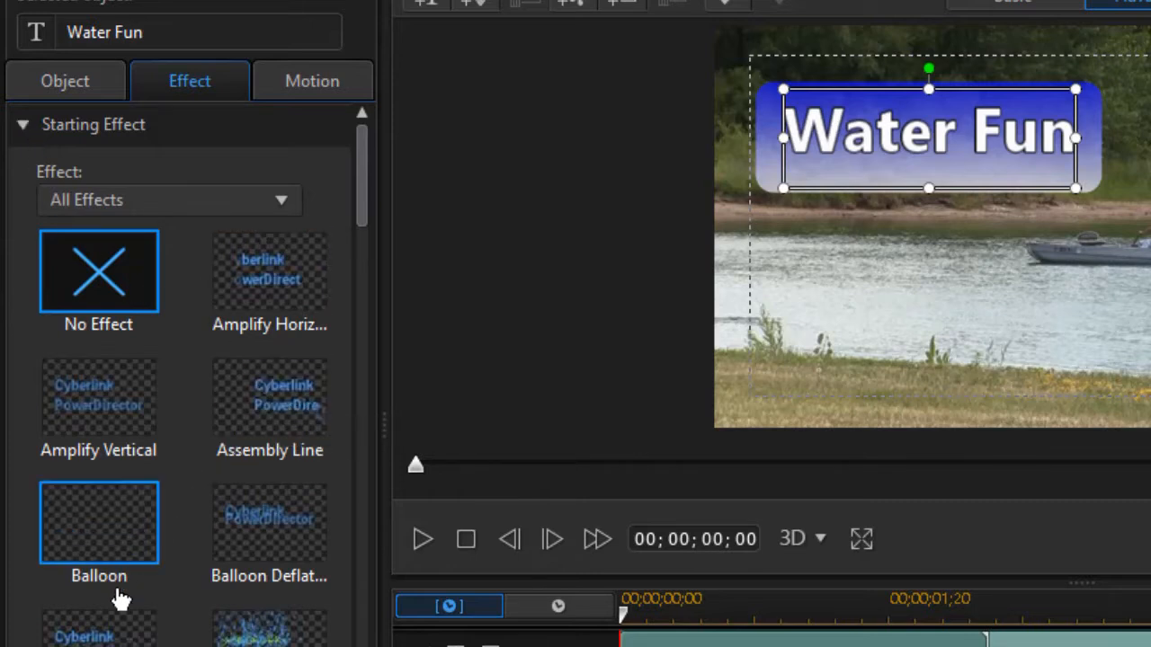
{"action": "left_click", "coordinate": [90, 528]}
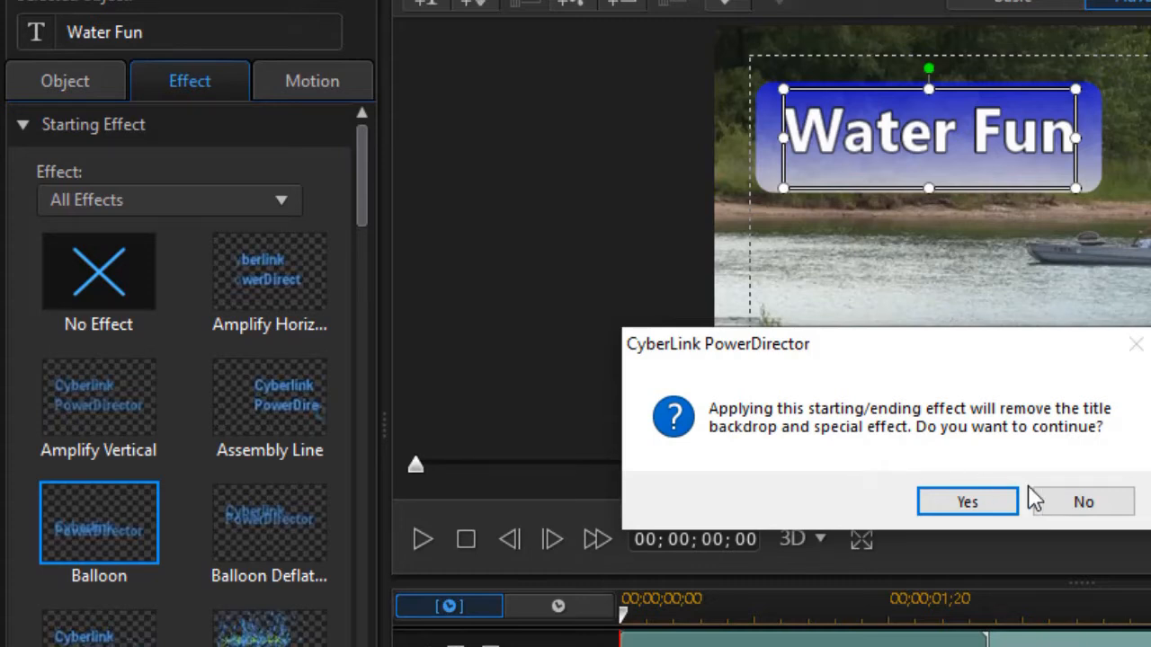
{"action": "left_click", "coordinate": [1085, 502]}
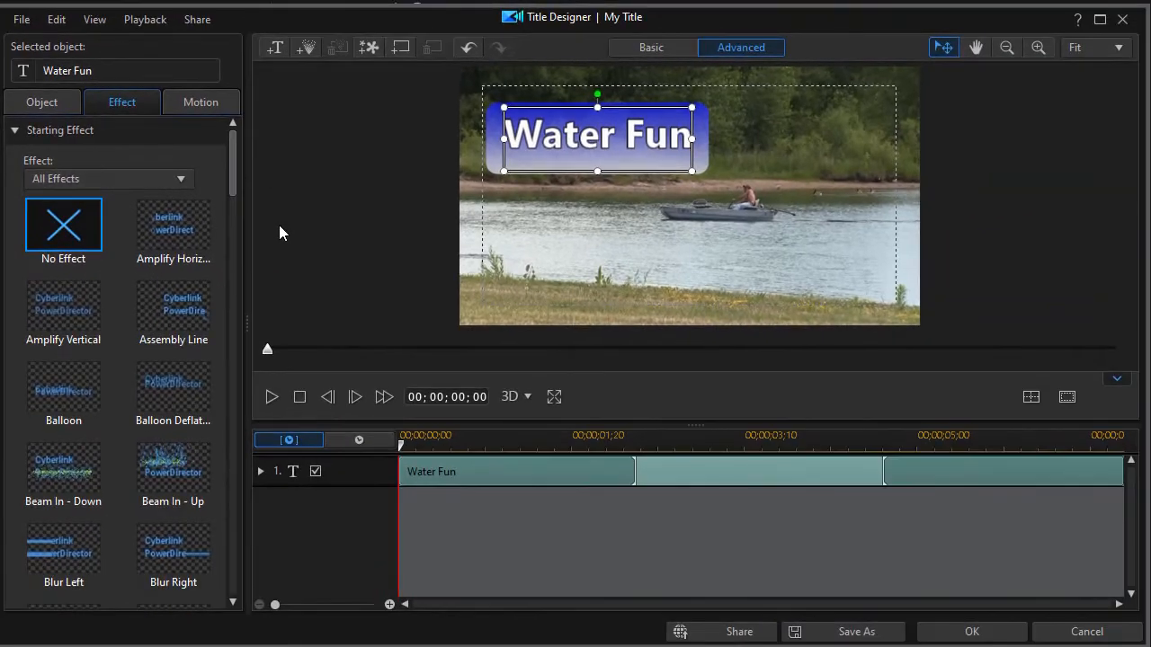
Accept the Water Fun title design and play it over the river video
{"action": "left_click", "coordinate": [975, 633]}
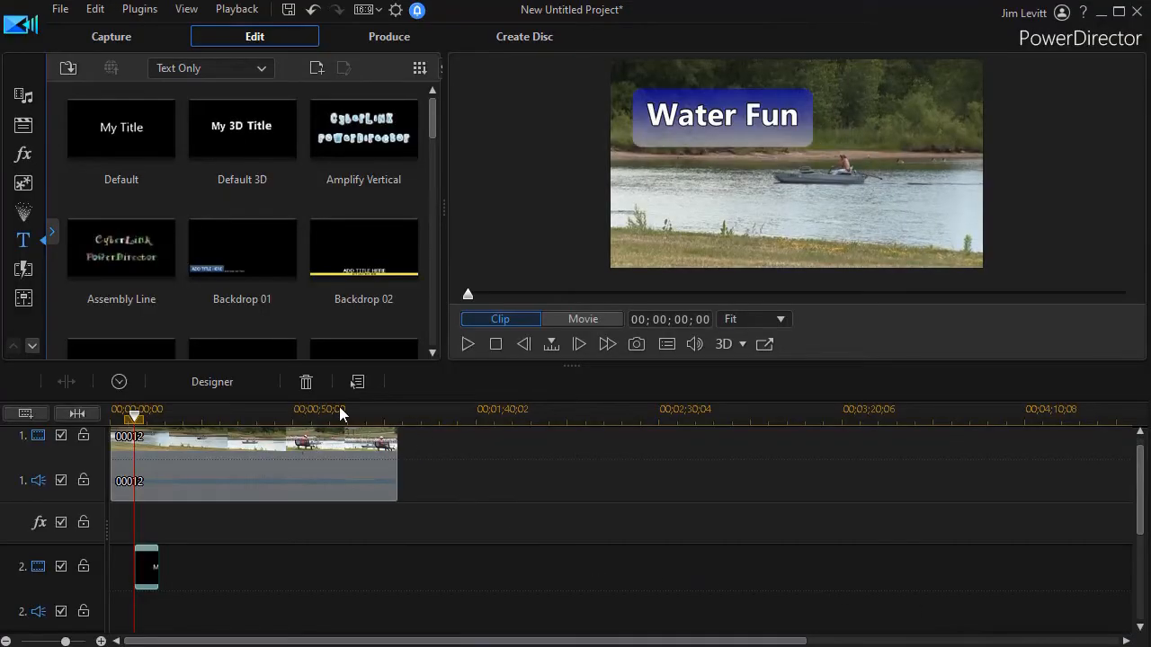
{"action": "left_click", "coordinate": [467, 343]}
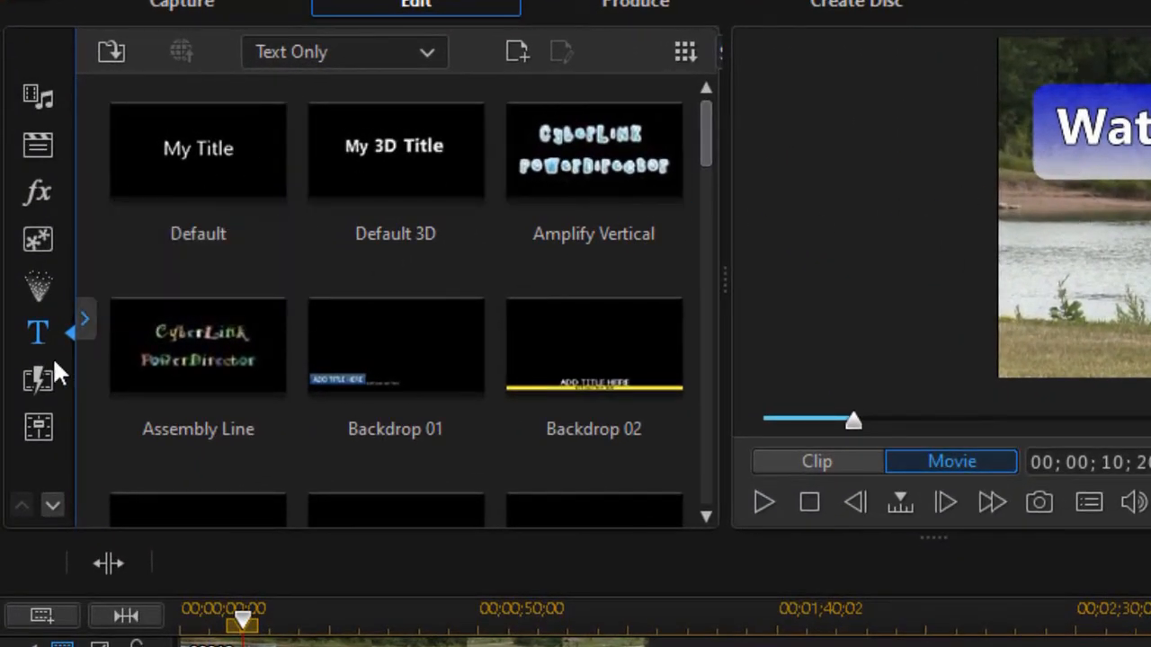
Add the Slide transition from the General category to the start of the Water Fun title on track 2
{"action": "left_click", "coordinate": [42, 374]}
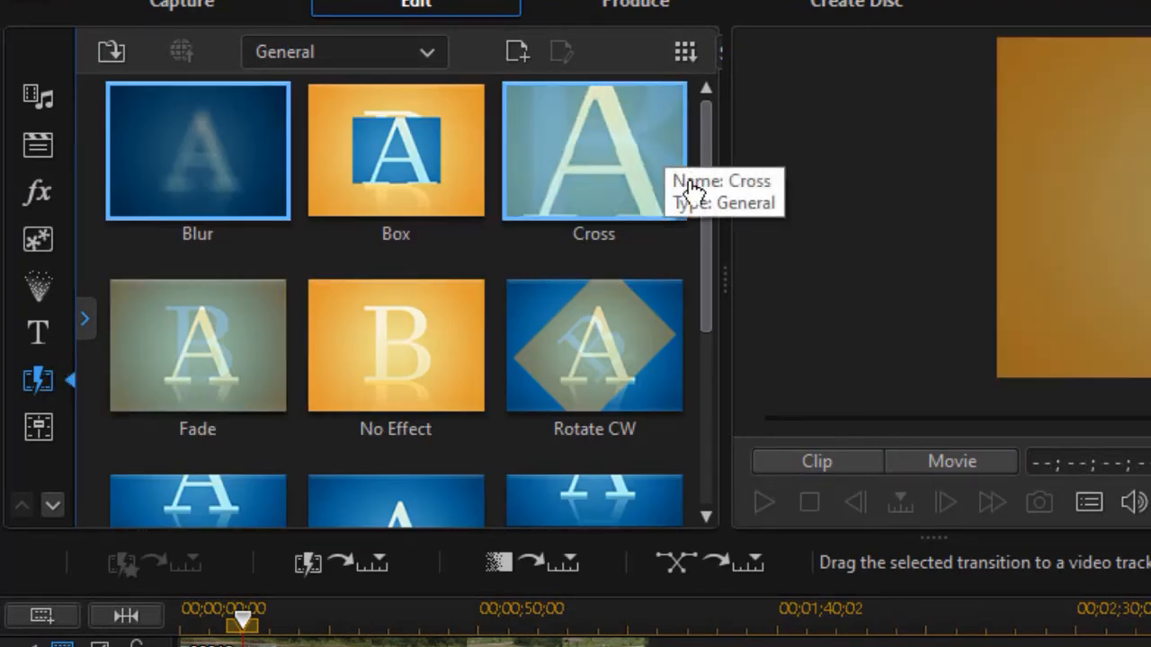
{"action": "left_click_drag", "start_coordinate": [703, 220], "coordinate": [699, 334]}
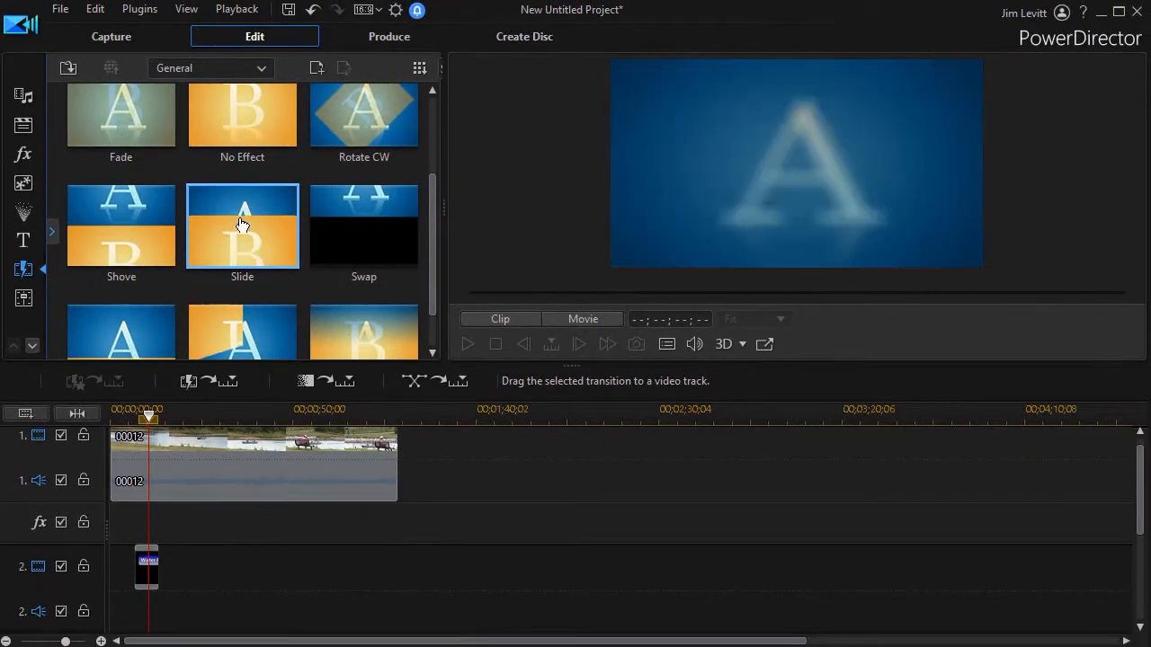
{"action": "left_click_drag", "start_coordinate": [352, 309], "coordinate": [318, 473]}
{"action": "left_click_drag", "start_coordinate": [194, 329], "coordinate": [139, 576]}
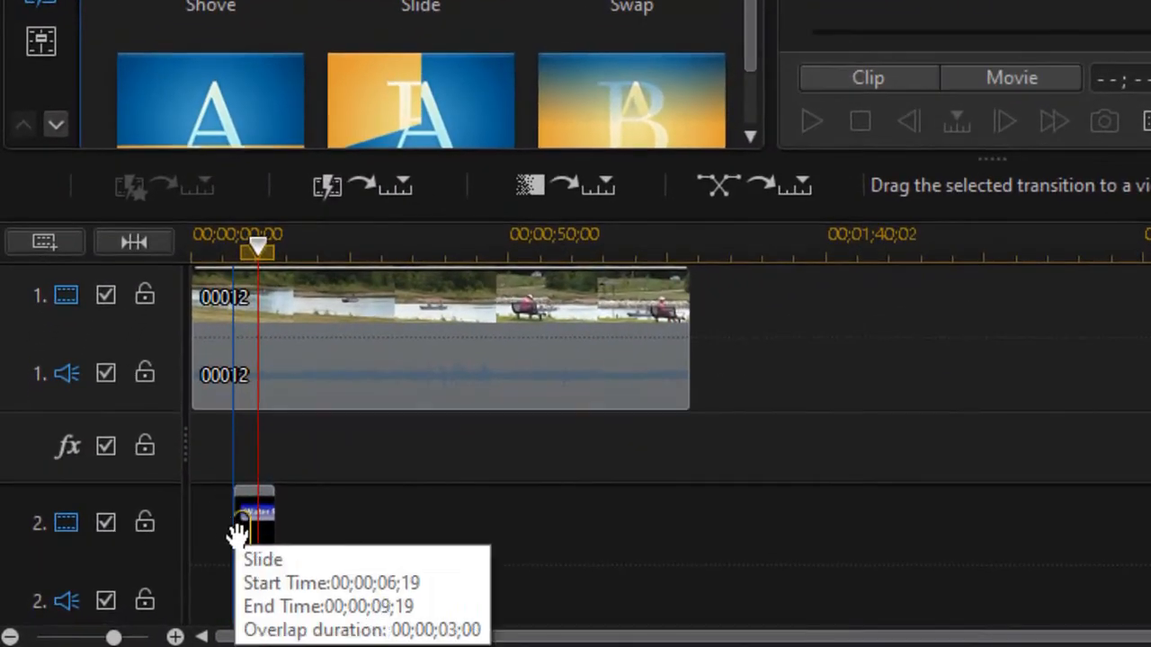
{"action": "left_click_drag", "start_coordinate": [242, 538], "coordinate": [245, 538]}
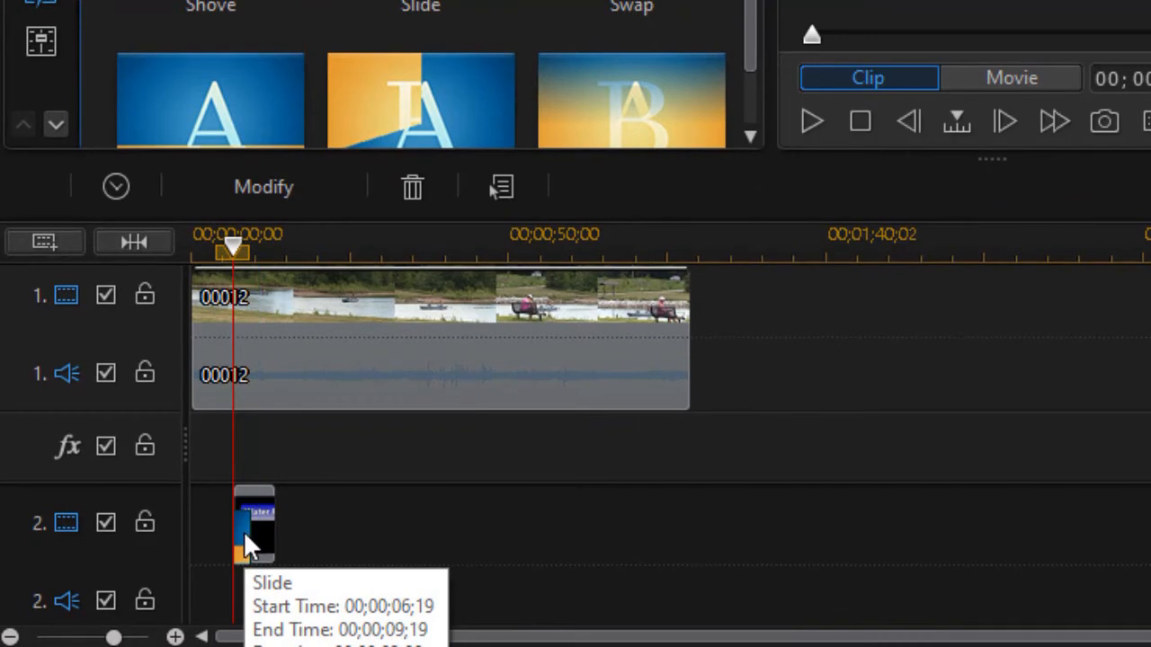
Set the Slide transition's direction to Right and play the title to preview it
{"action": "left_click", "coordinate": [136, 241]}
{"action": "left_click_drag", "start_coordinate": [360, 242], "coordinate": [899, 244]}
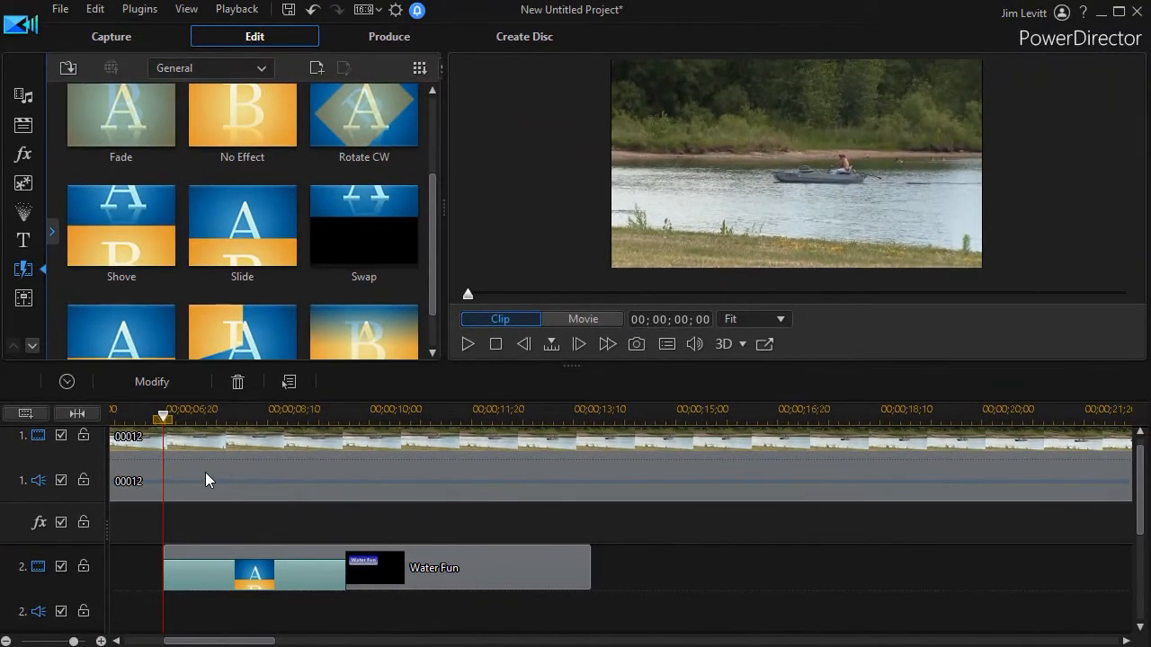
{"action": "left_click", "coordinate": [155, 382]}
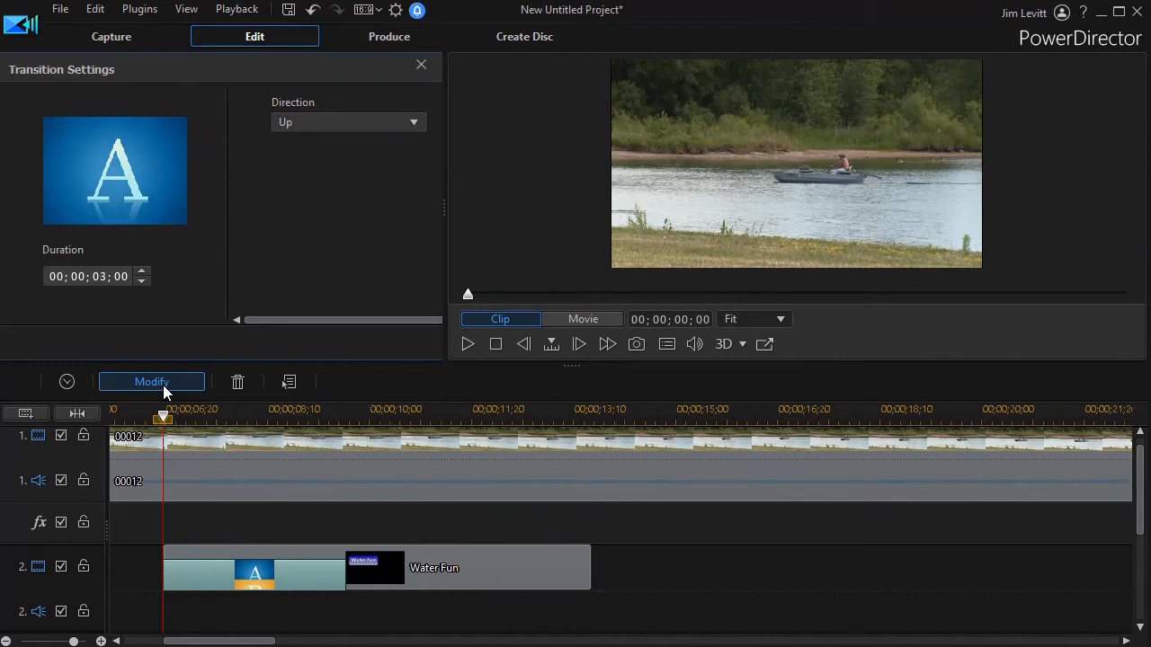
{"action": "left_click", "coordinate": [413, 124]}
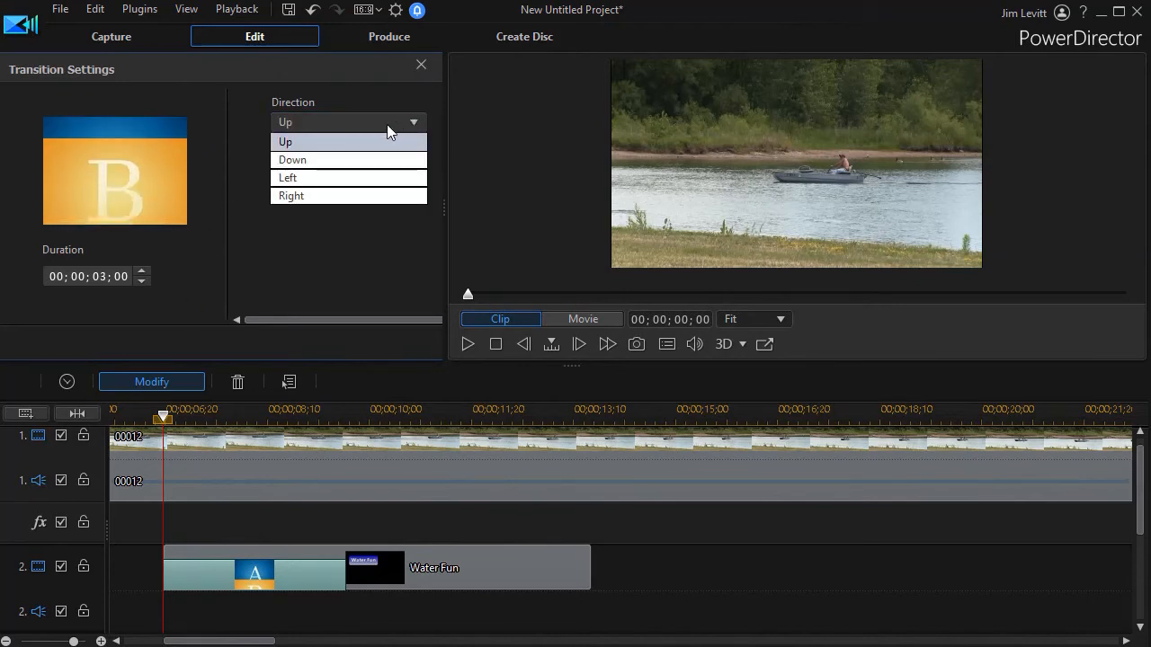
{"action": "left_click", "coordinate": [308, 194]}
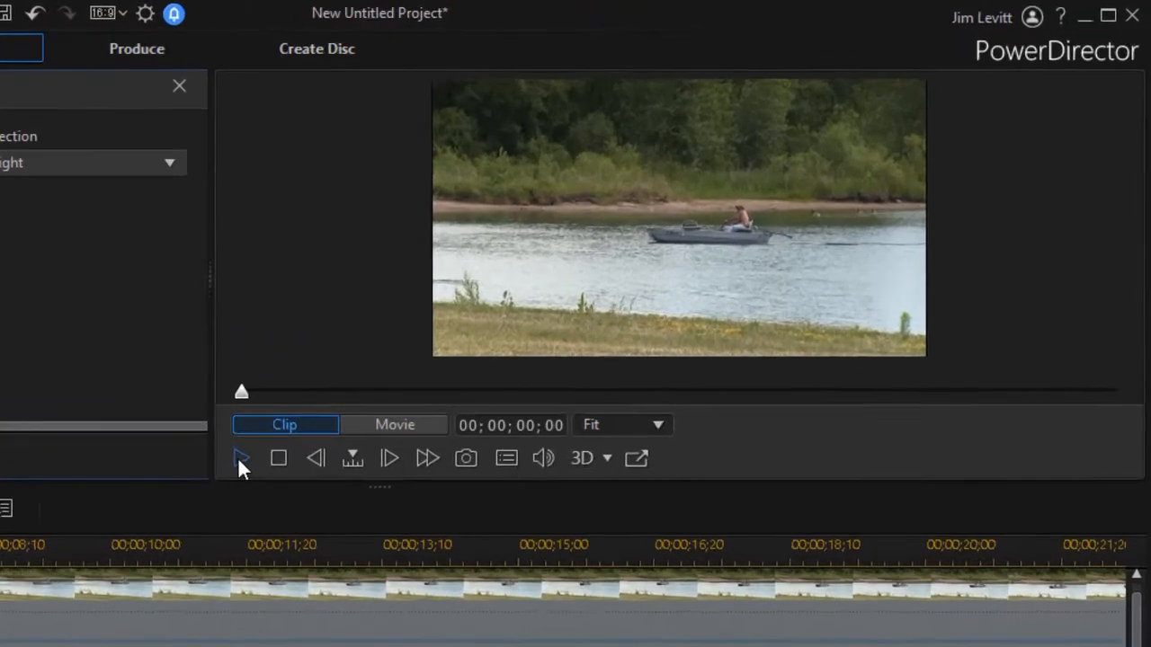
{"action": "left_click", "coordinate": [241, 459]}
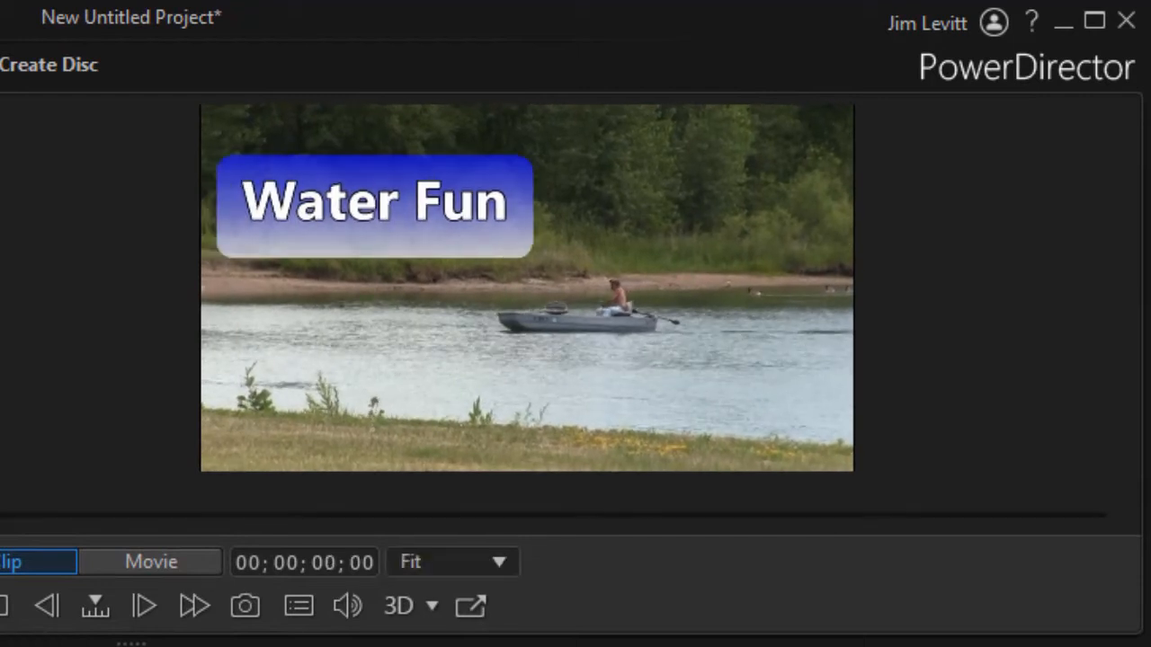
{"action": "key", "text": "space"}
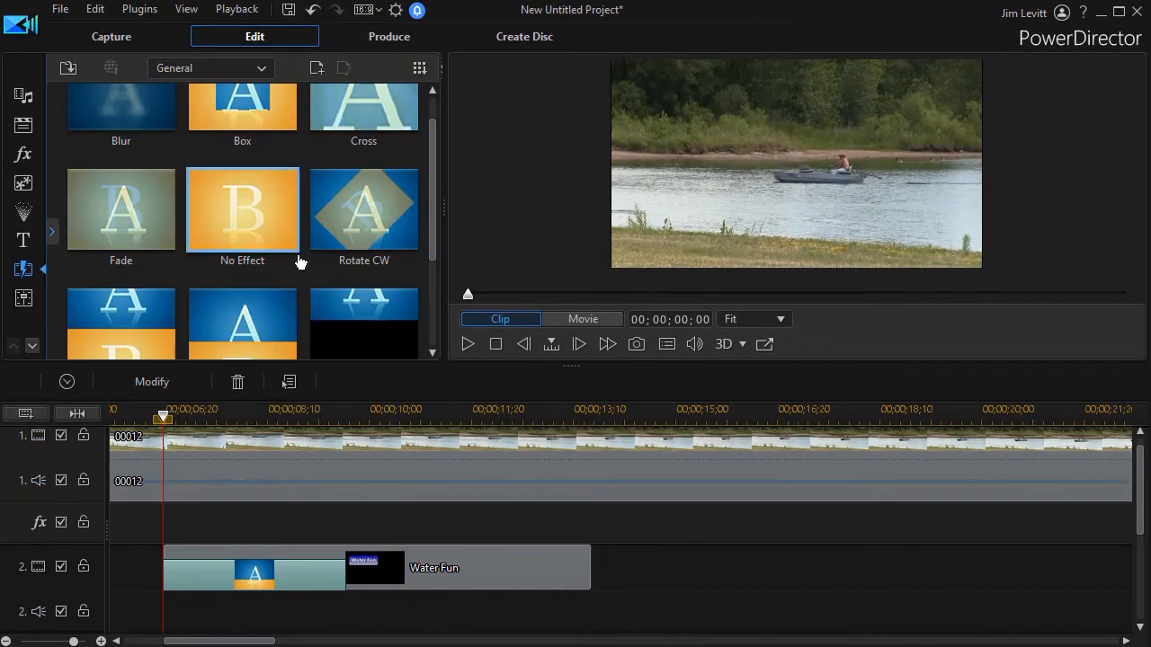
Replace the Slide transition at the start of the Water Fun title with the Wipe transition
{"action": "scroll", "coordinate": [432, 262], "scroll_direction": "down", "scroll_amount": 1}
{"action": "left_click_drag", "start_coordinate": [432, 262], "coordinate": [442, 342]}
{"action": "left_click_drag", "start_coordinate": [151, 300], "coordinate": [193, 578]}
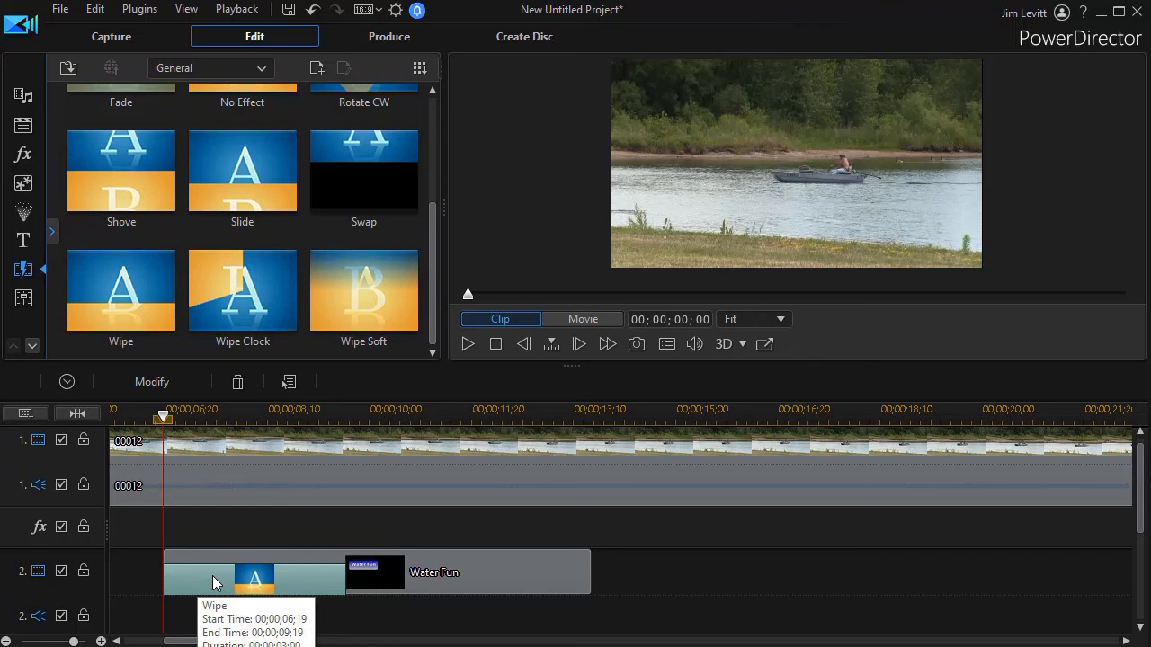
Set the Wipe transition's direction to Left and play the title to preview it
{"action": "left_click", "coordinate": [150, 383]}
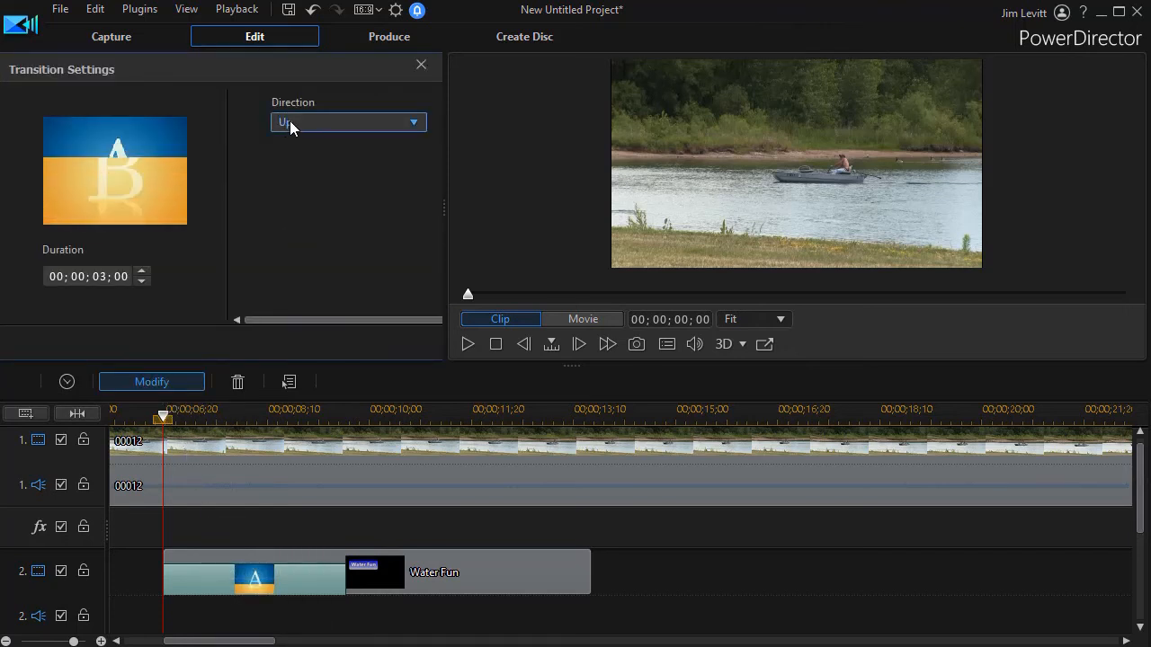
{"action": "left_click", "coordinate": [414, 122]}
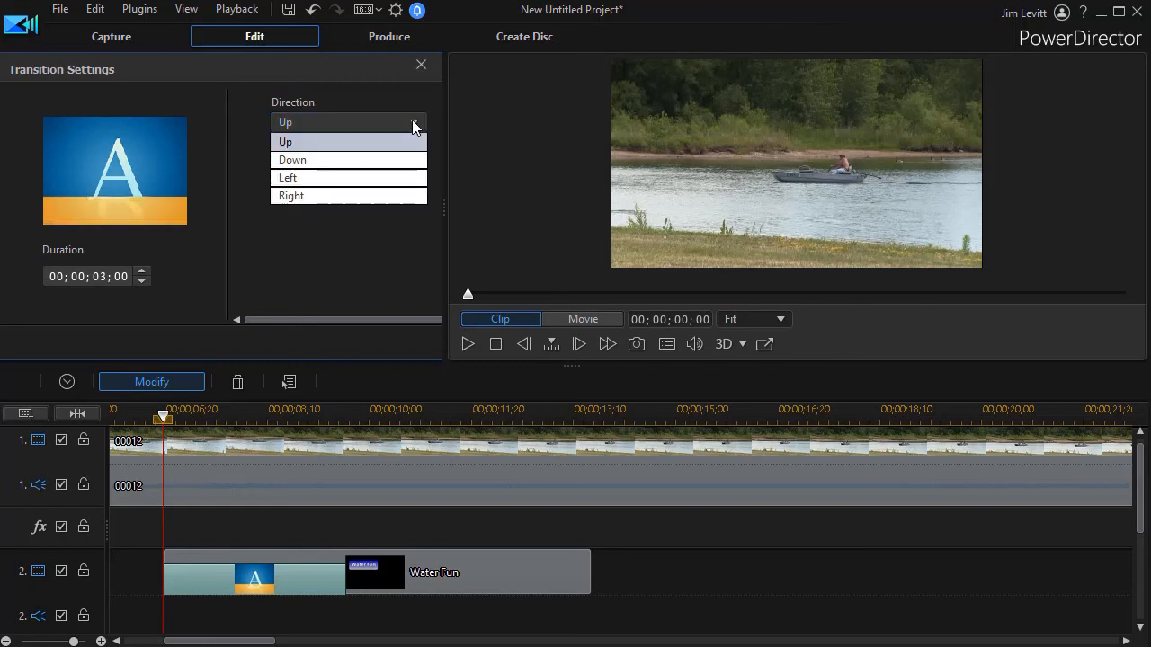
{"action": "left_click", "coordinate": [294, 179]}
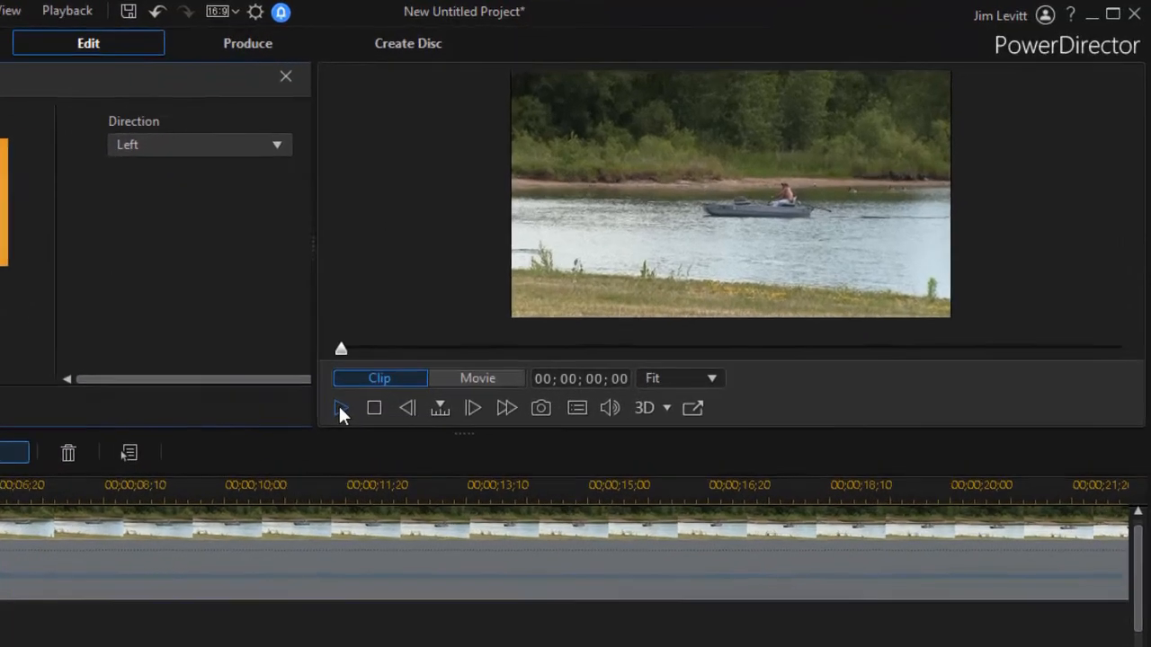
{"action": "left_click", "coordinate": [341, 409]}
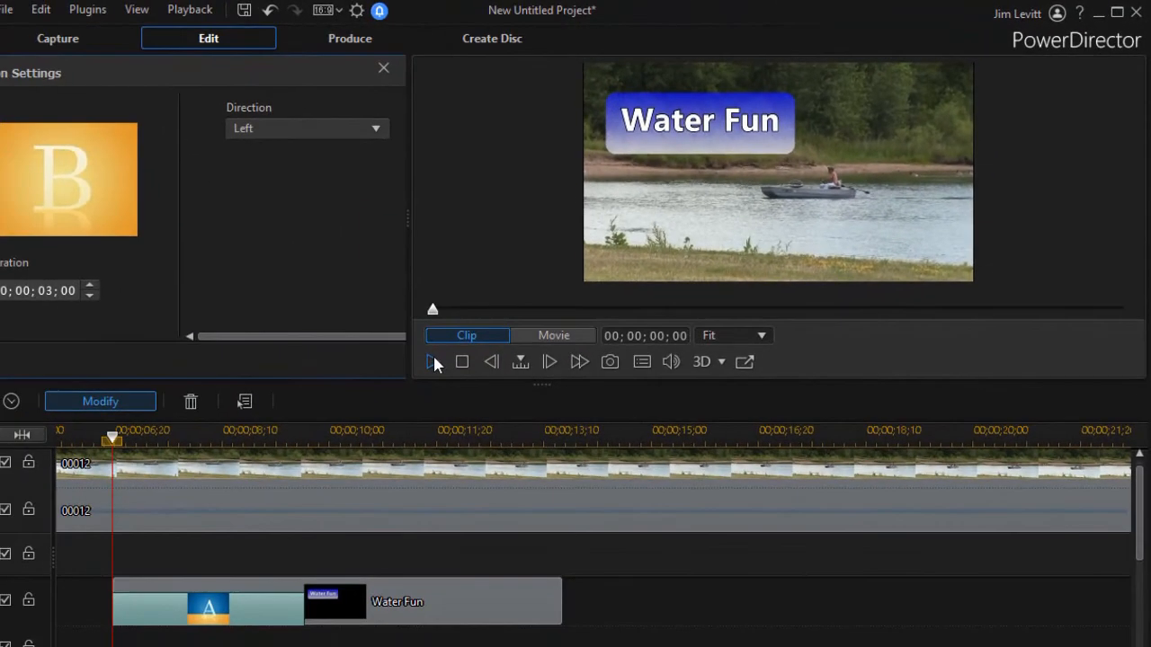
Change the Wipe transition's direction to Right and preview how the title is revealed
{"action": "left_click", "coordinate": [376, 129]}
{"action": "left_click", "coordinate": [299, 208]}
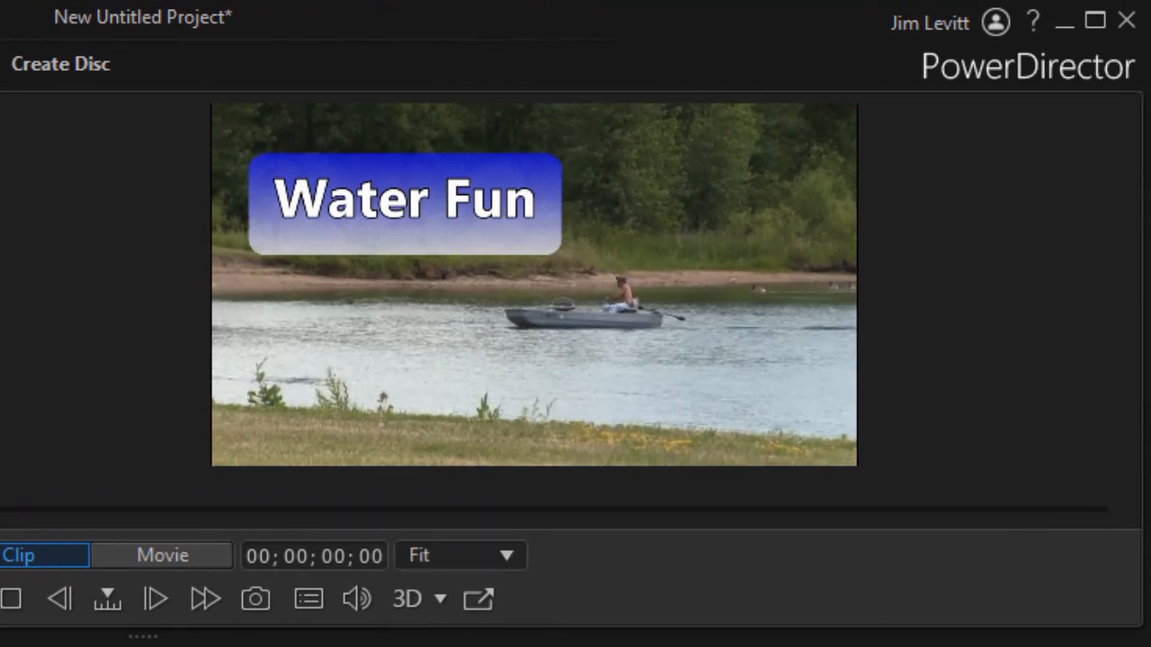
{"action": "key", "text": "space"}
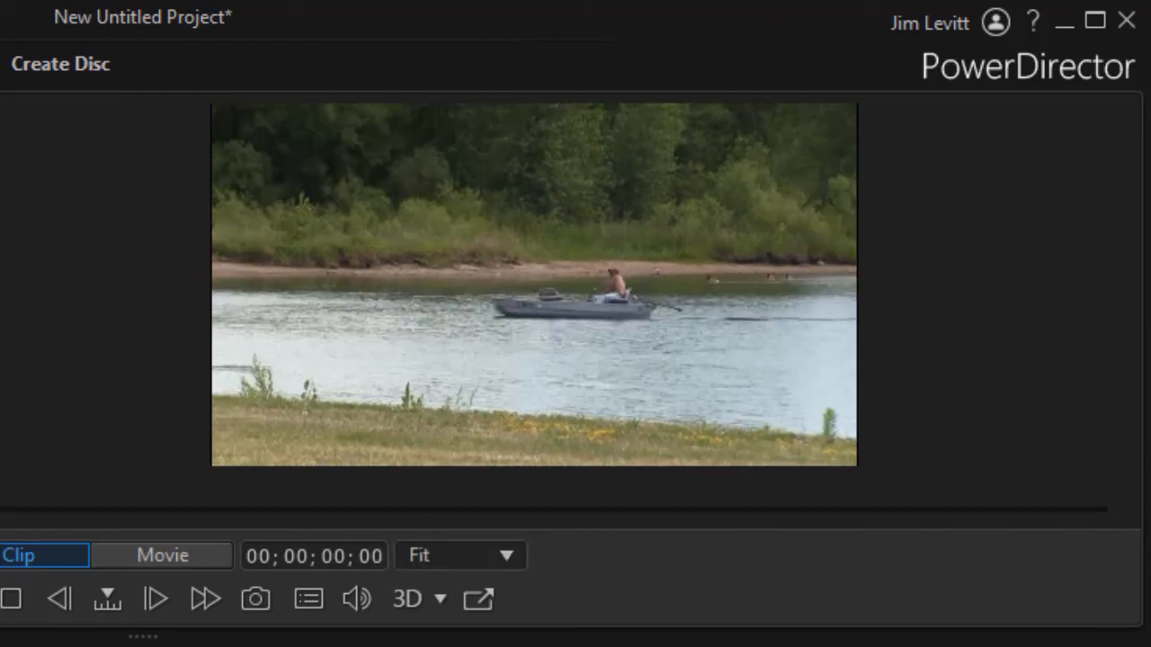
{"action": "key", "text": "space"}
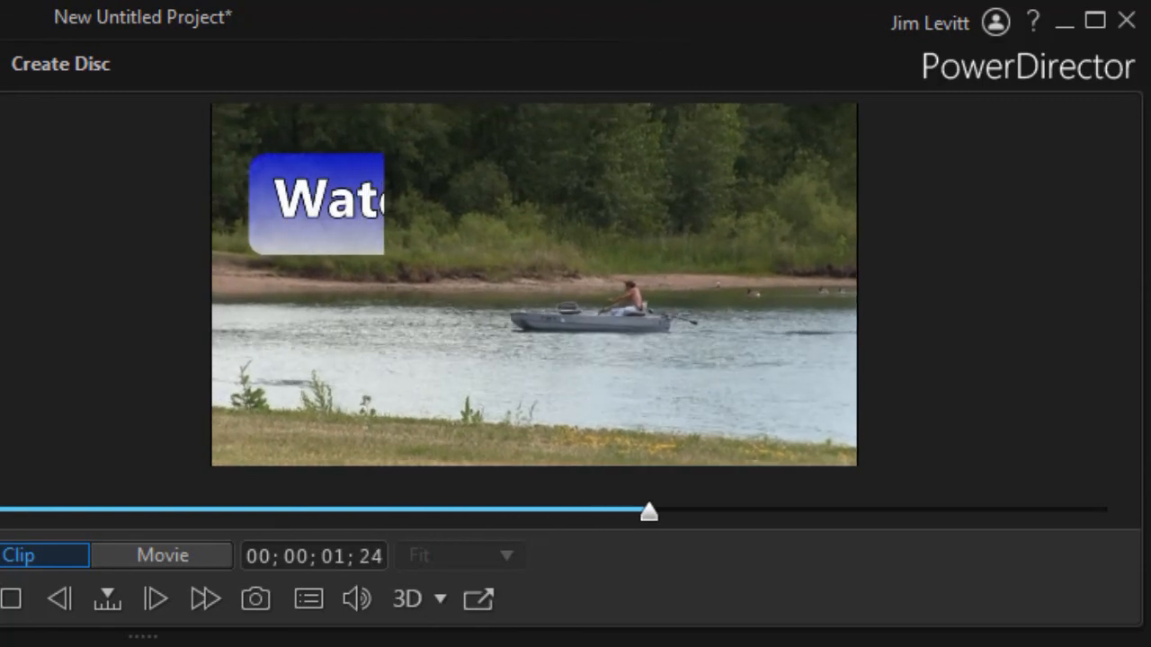